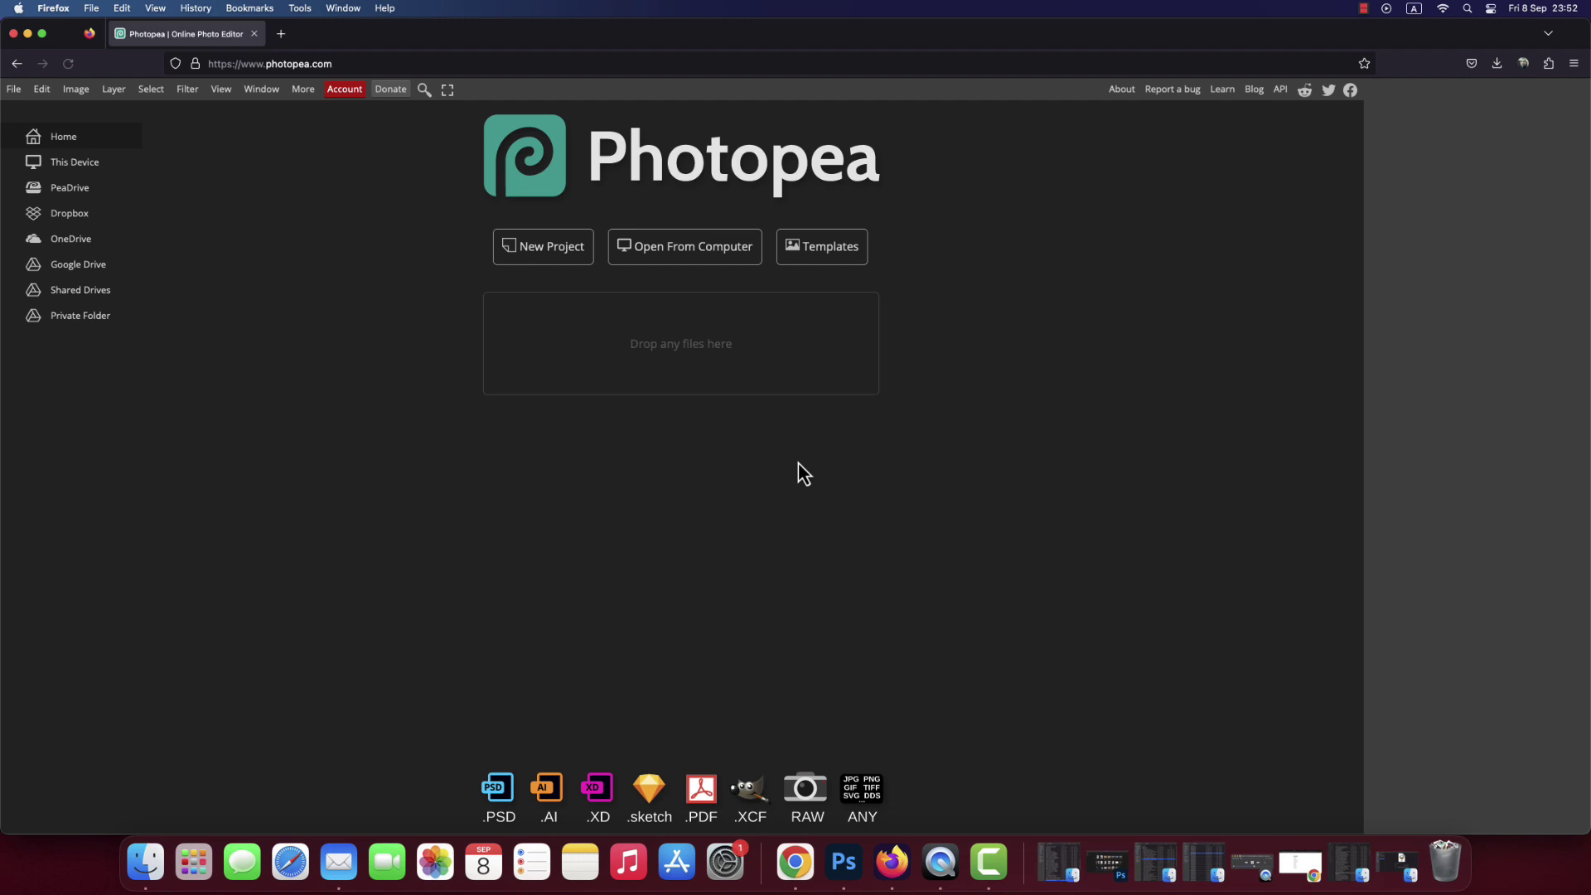
- Pick pexels-creation-hill-1681010.jpg from the People folder to open from the computer
click(653, 257)
scroll(813, 402, down, 15)
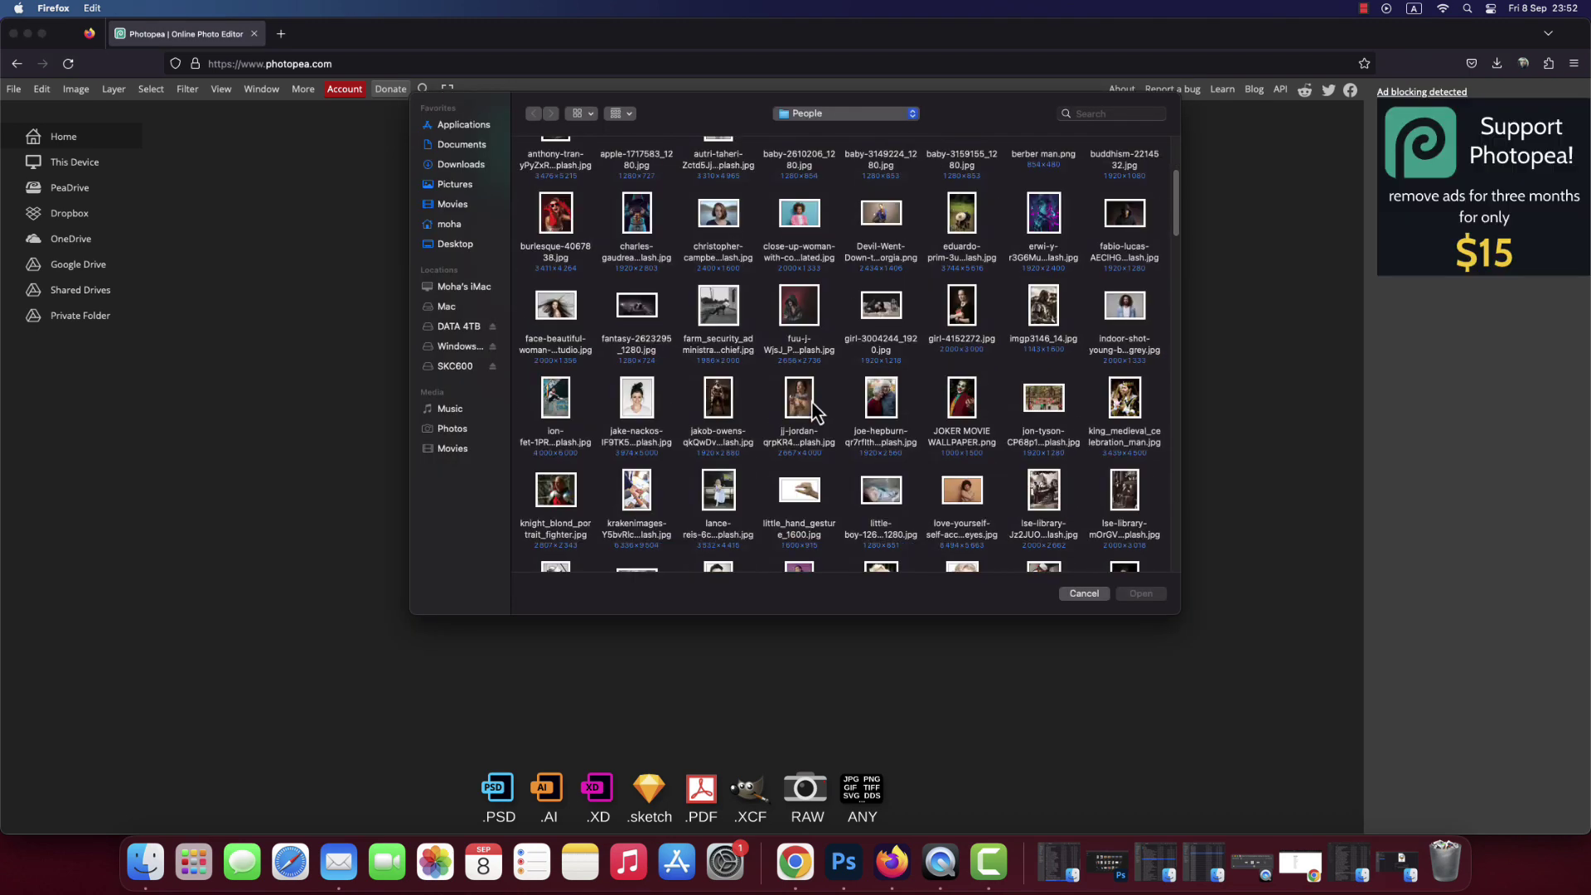
scroll(816, 459, down, 4)
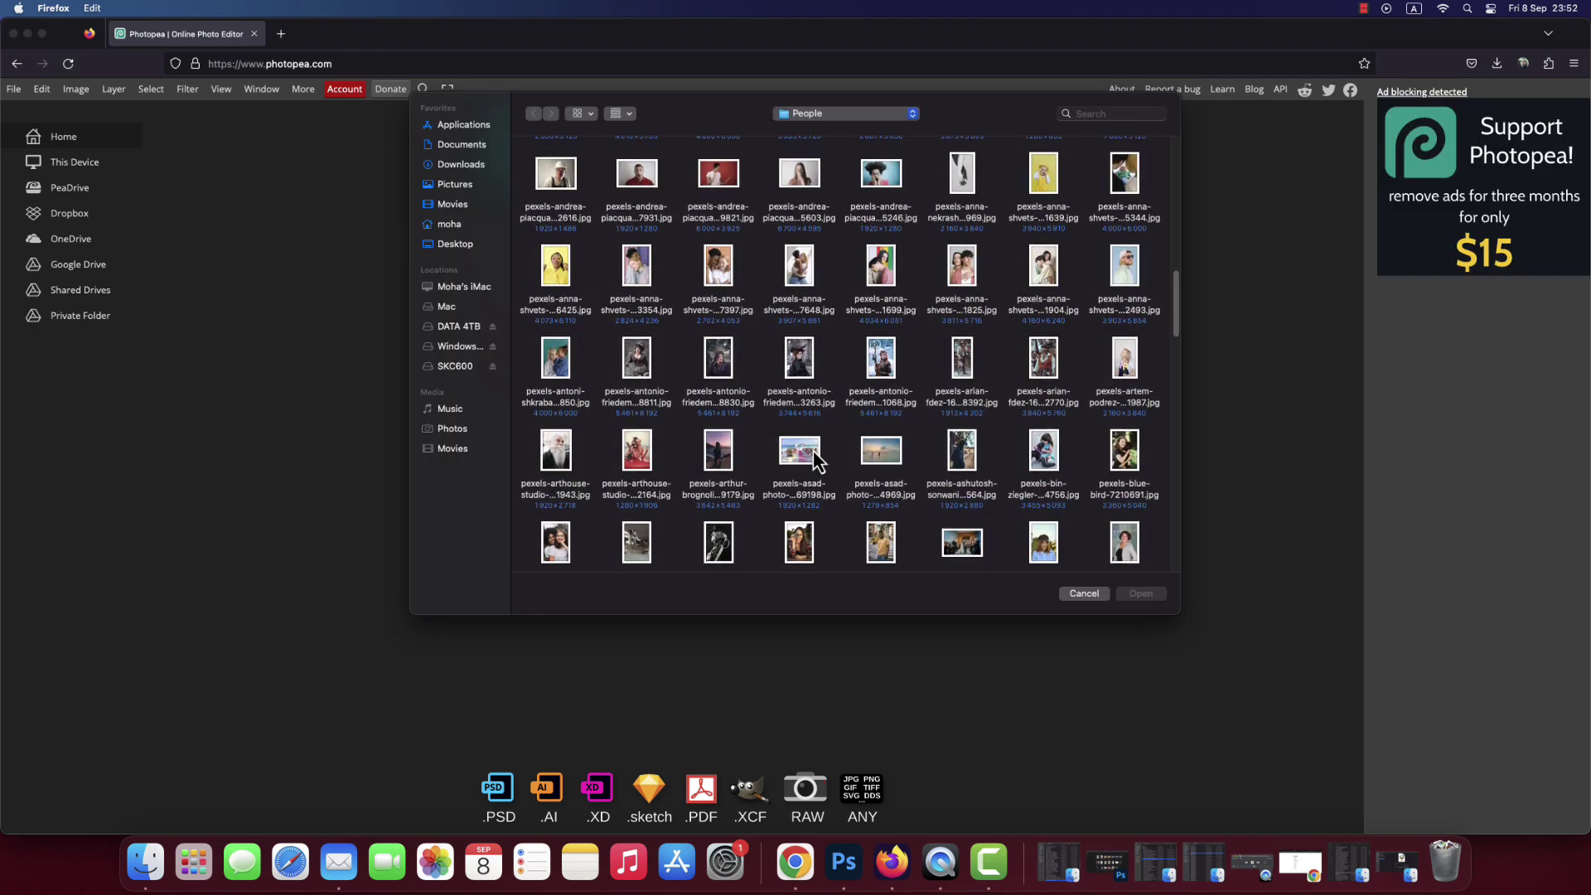
scroll(815, 458, down, 3)
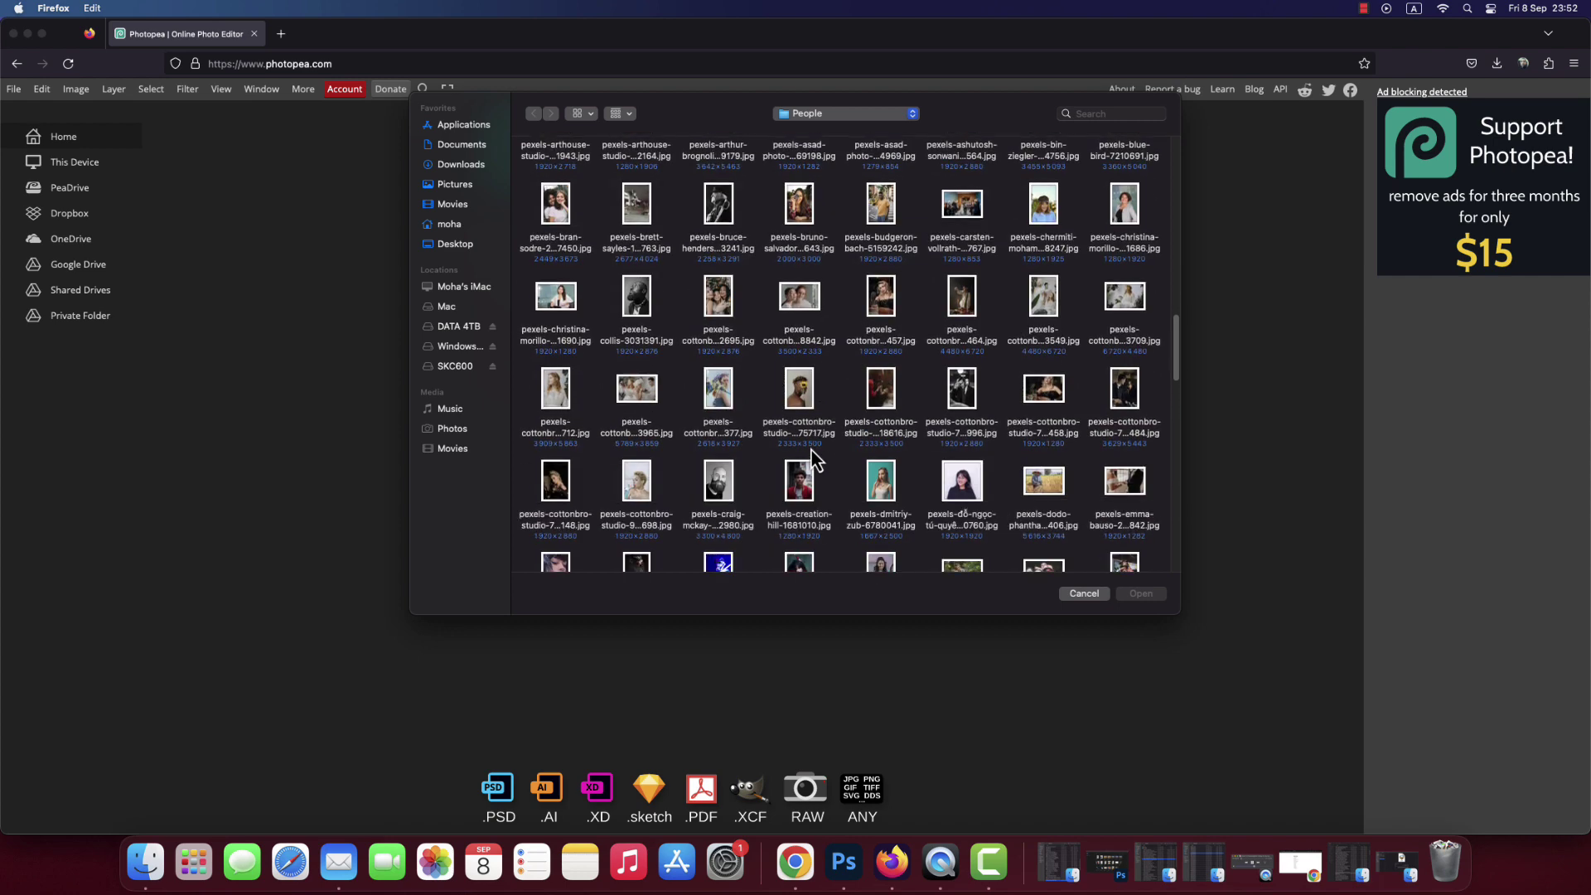
click(801, 479)
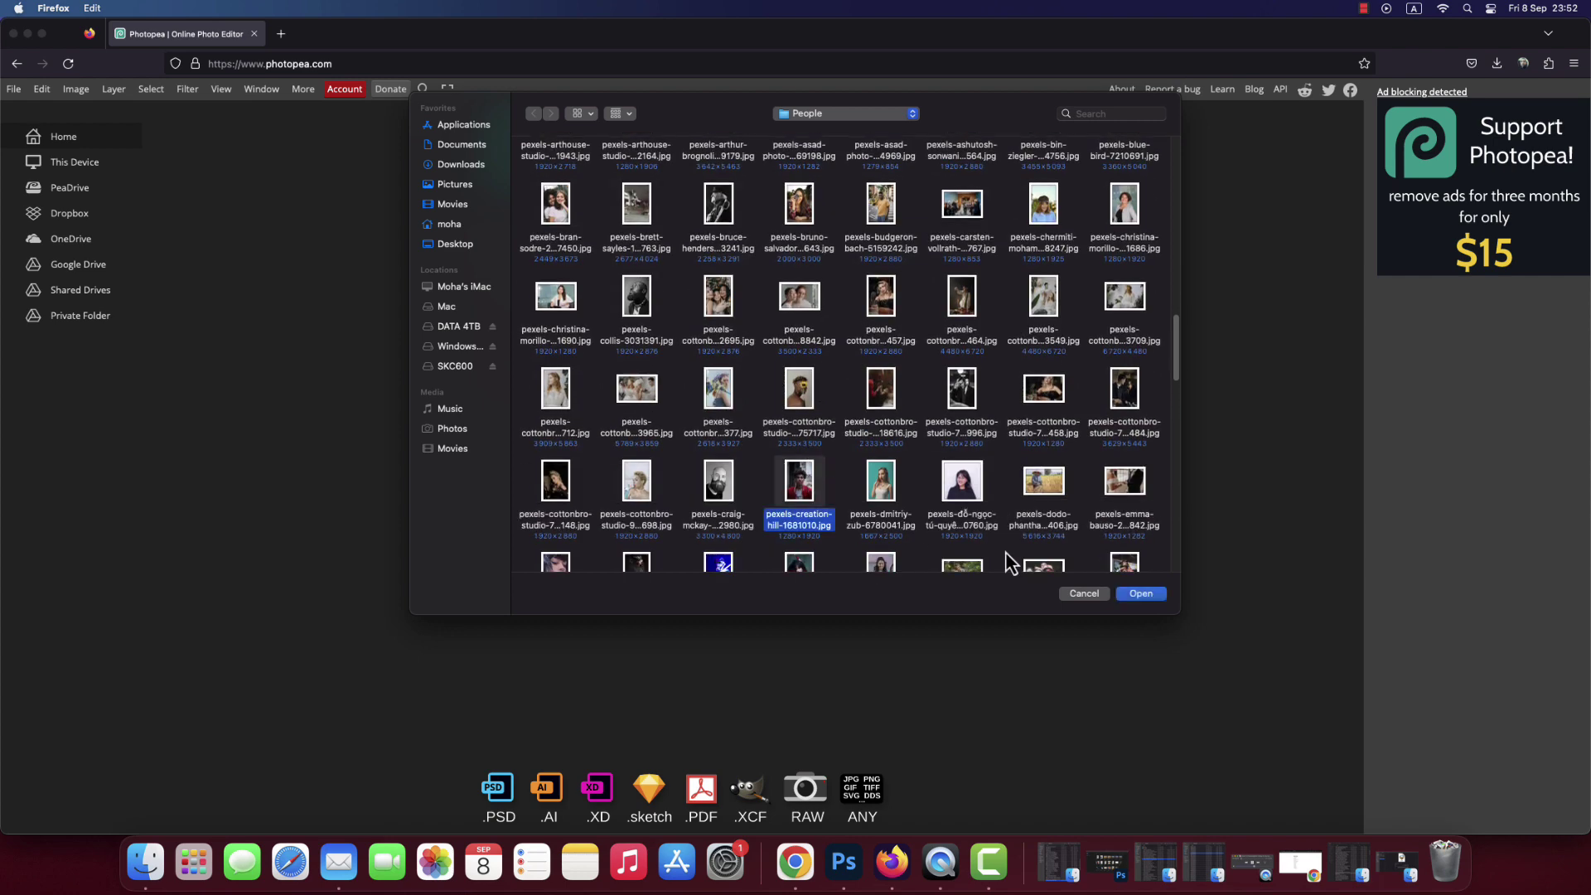
- Open the pexels-creation-hill photo as a document and show the Actions panel
click(1143, 595)
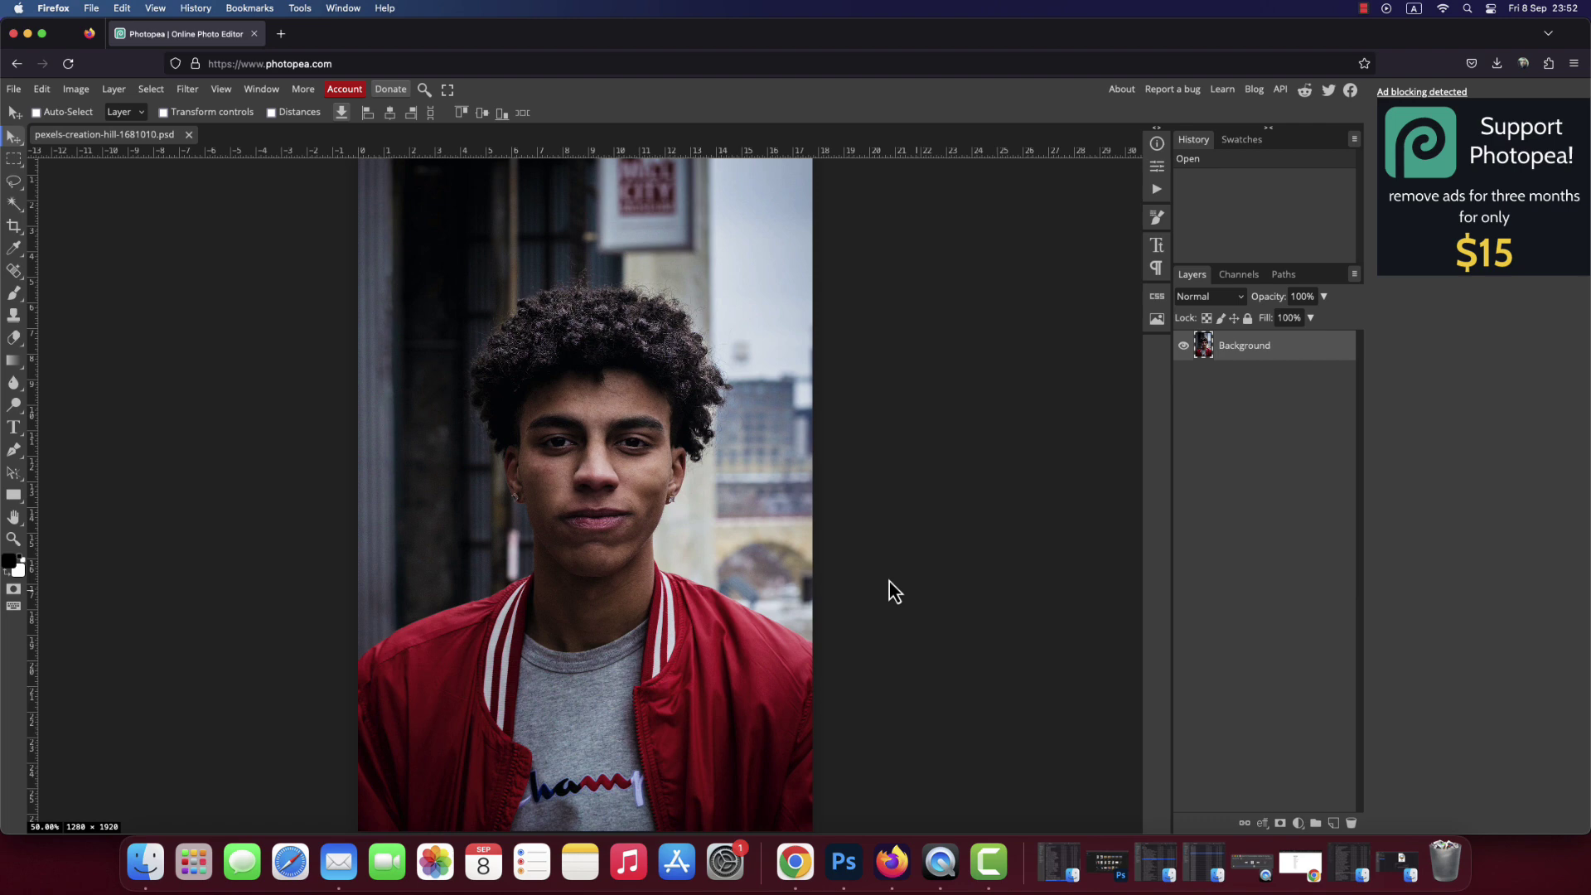
click(262, 90)
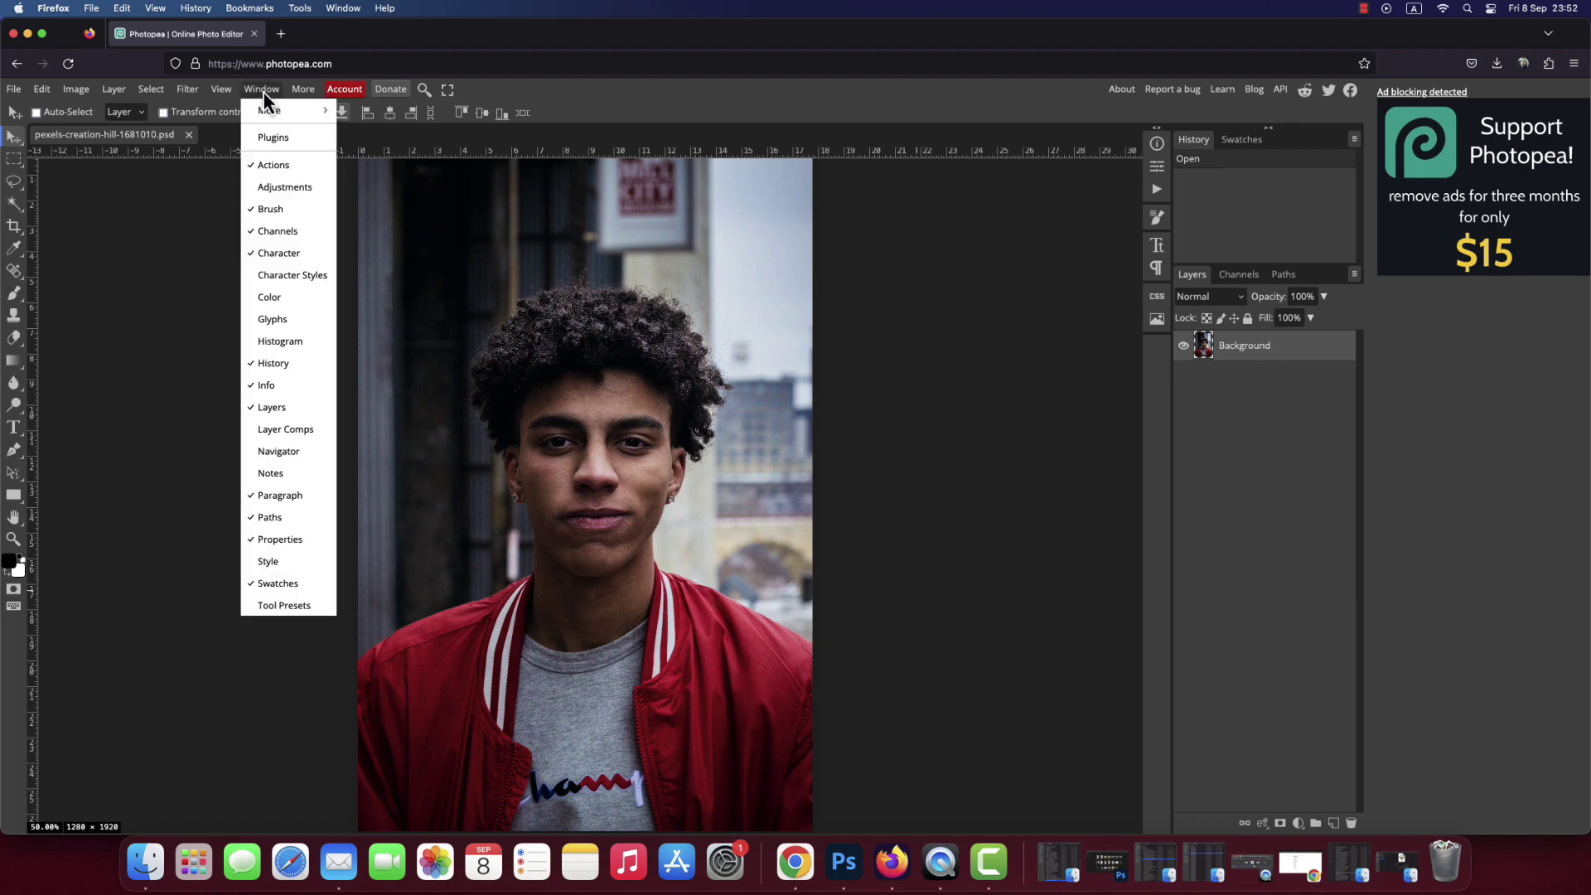
click(276, 173)
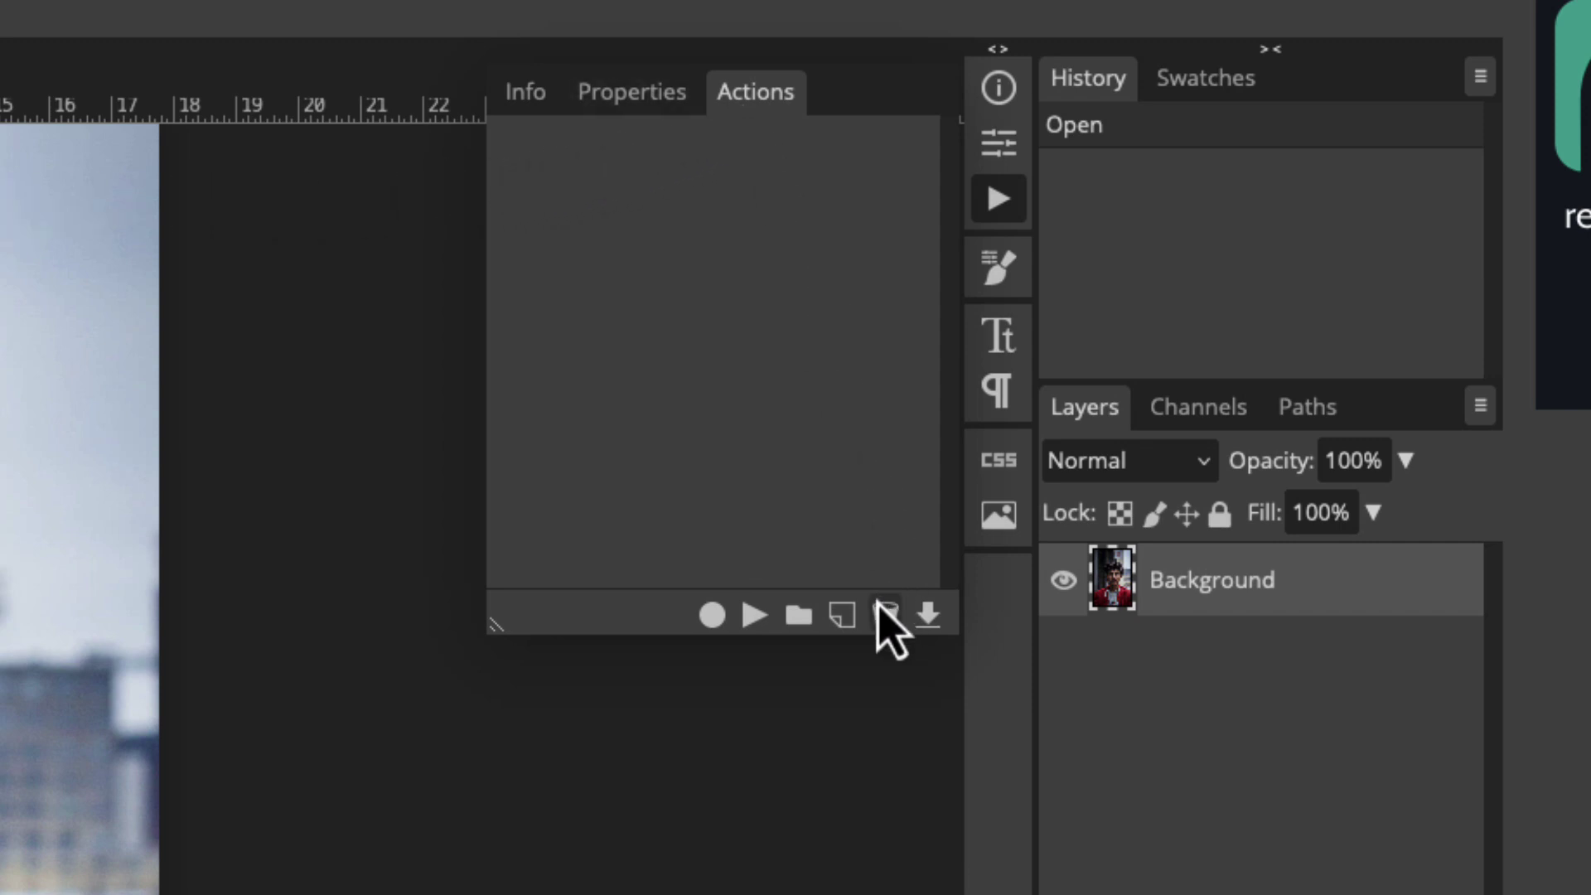
- Create a new action named 'My Action' and start recording it
click(842, 617)
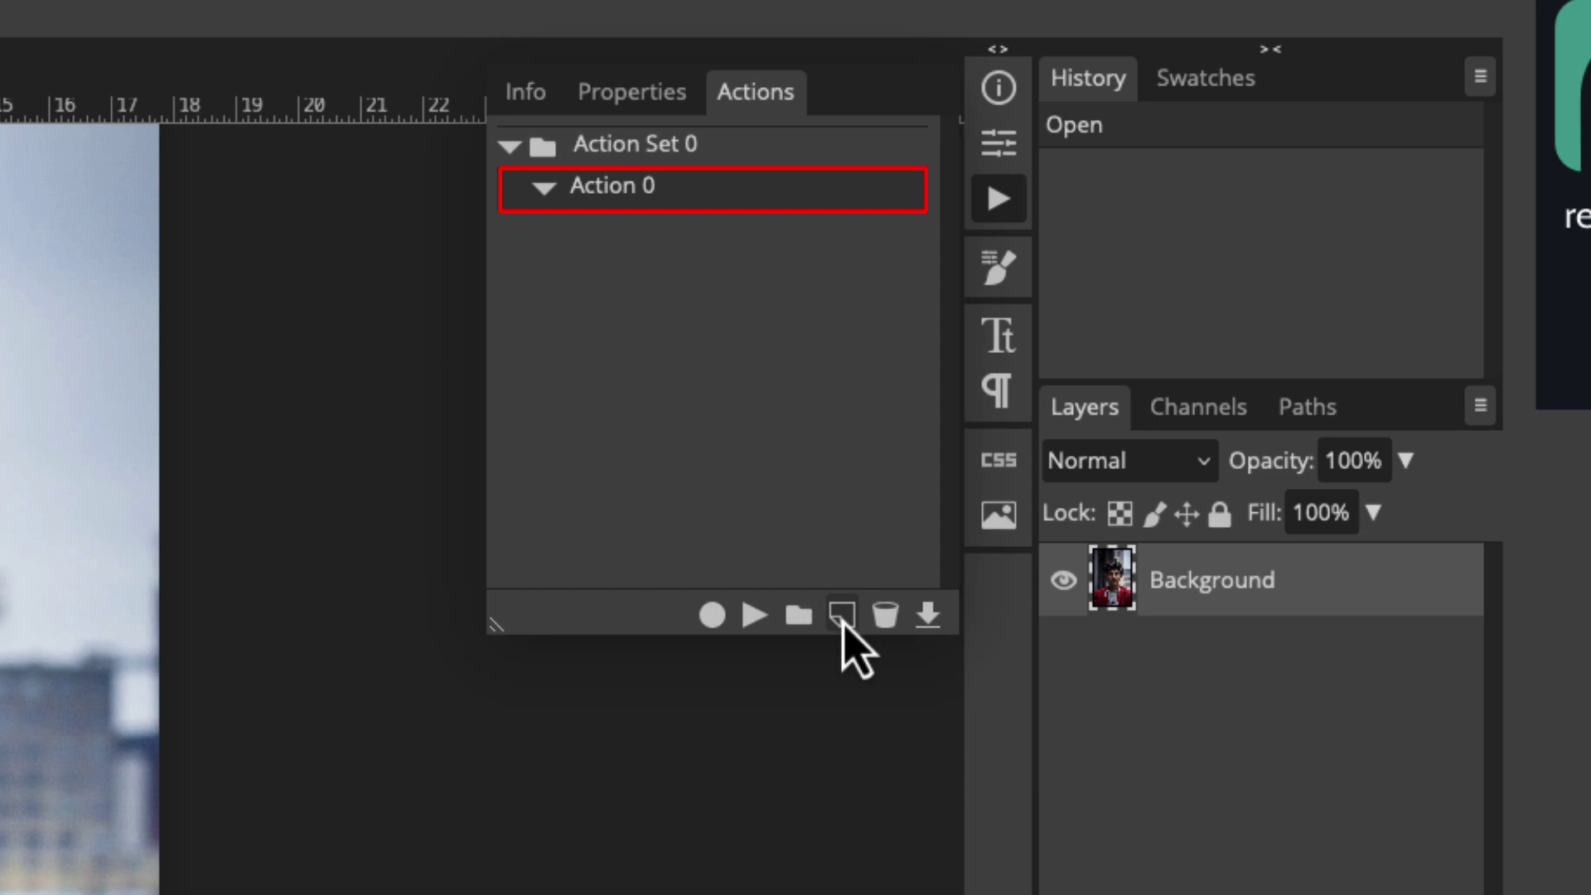
double_click(612, 196)
text(M)
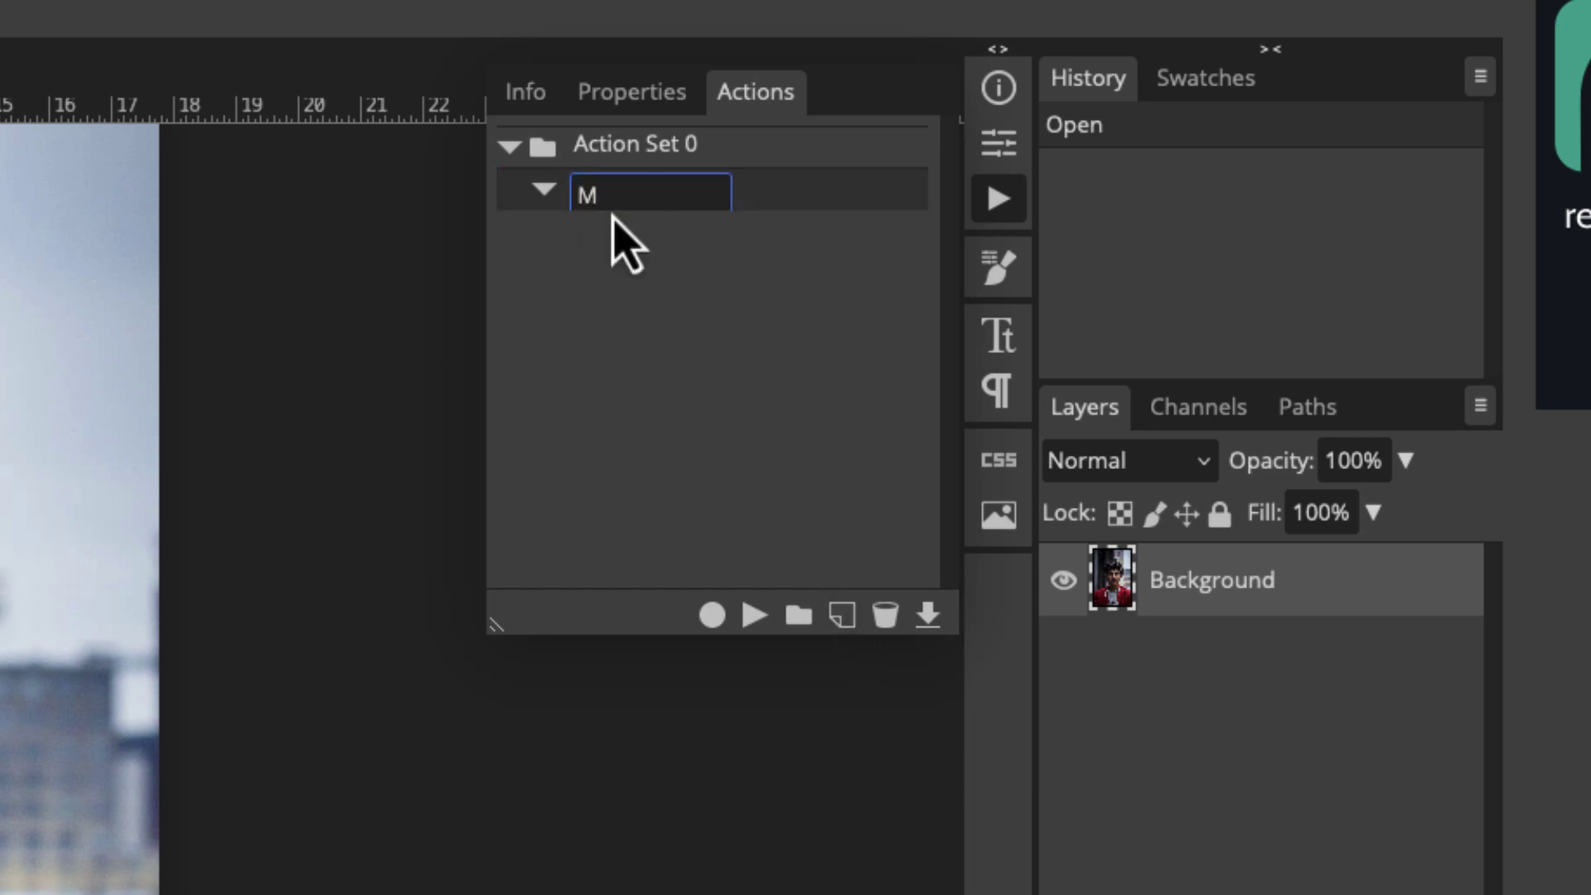
text(y Action)
key(Return)
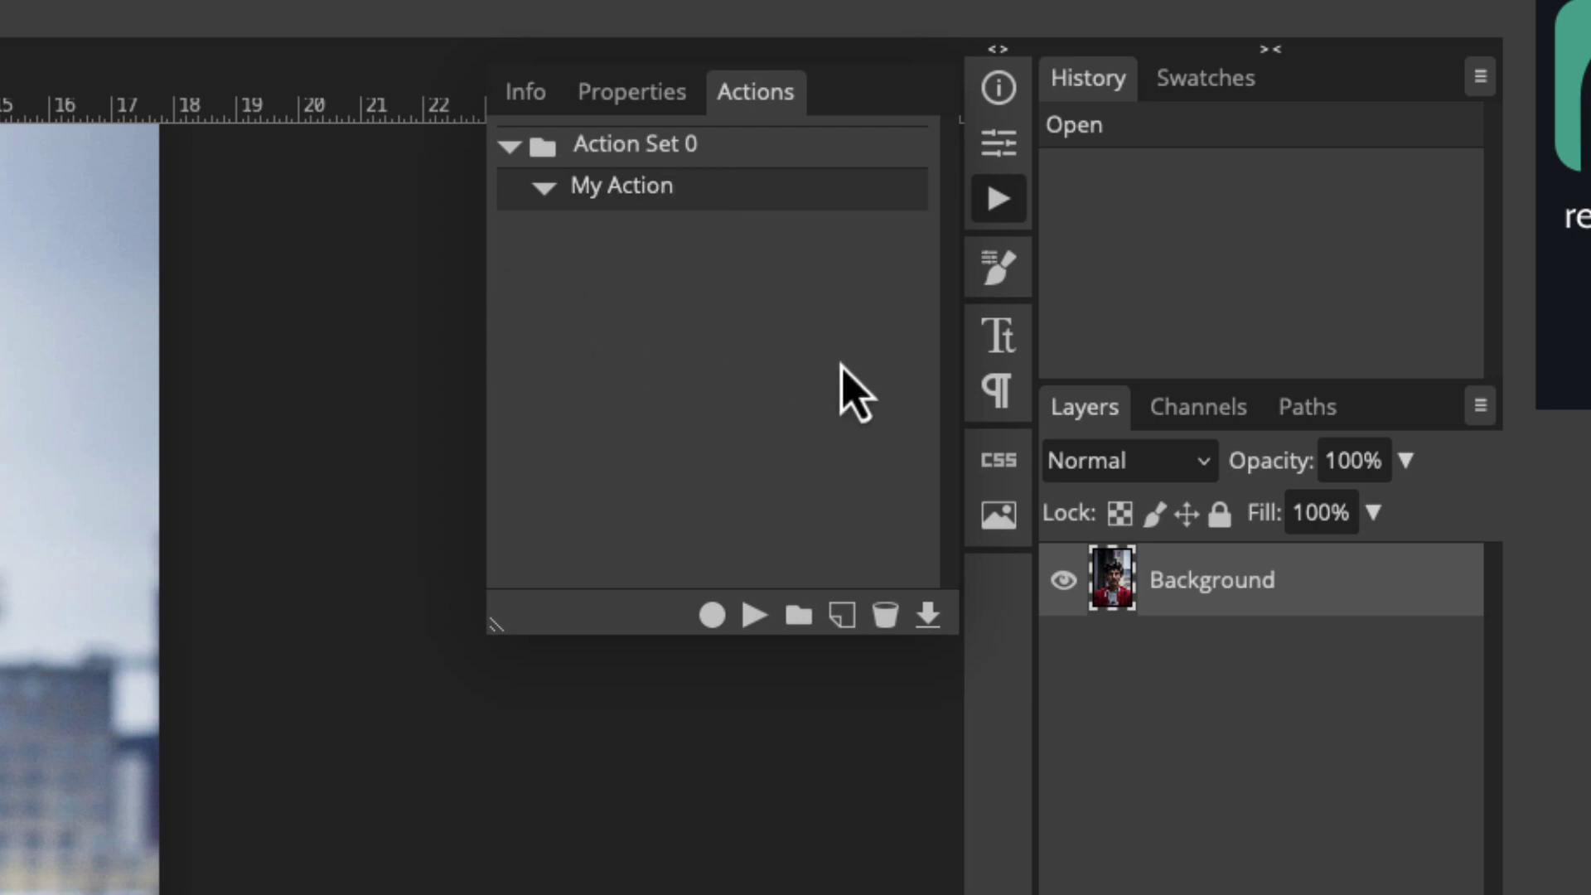
click(714, 623)
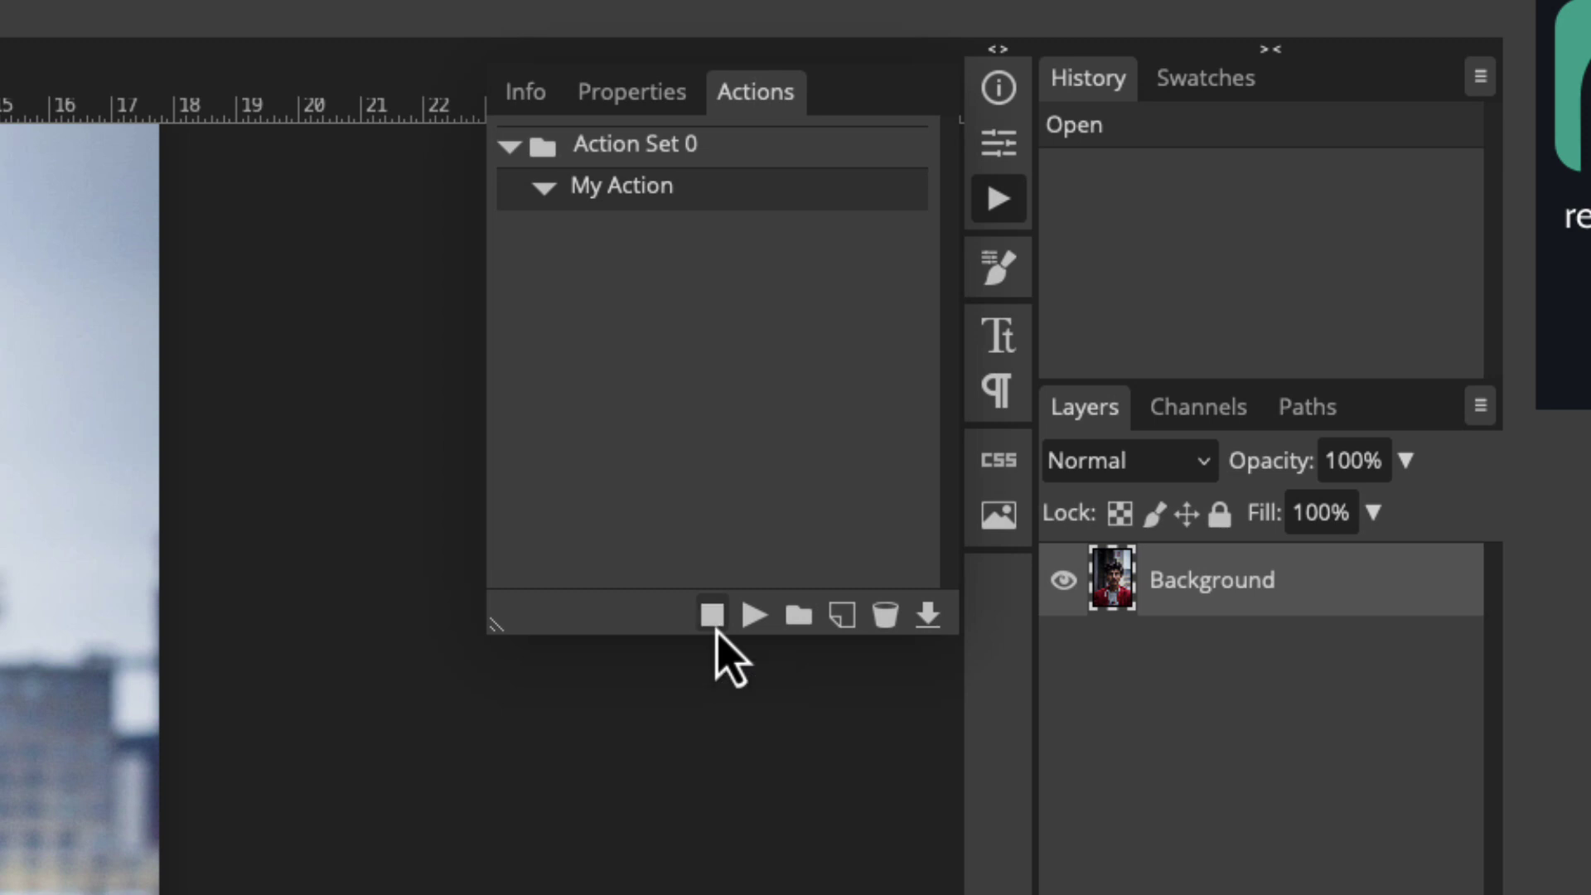
- Flip the photo horizontally, apply Auto Contrast, and Desaturate it to greyscale
click(998, 201)
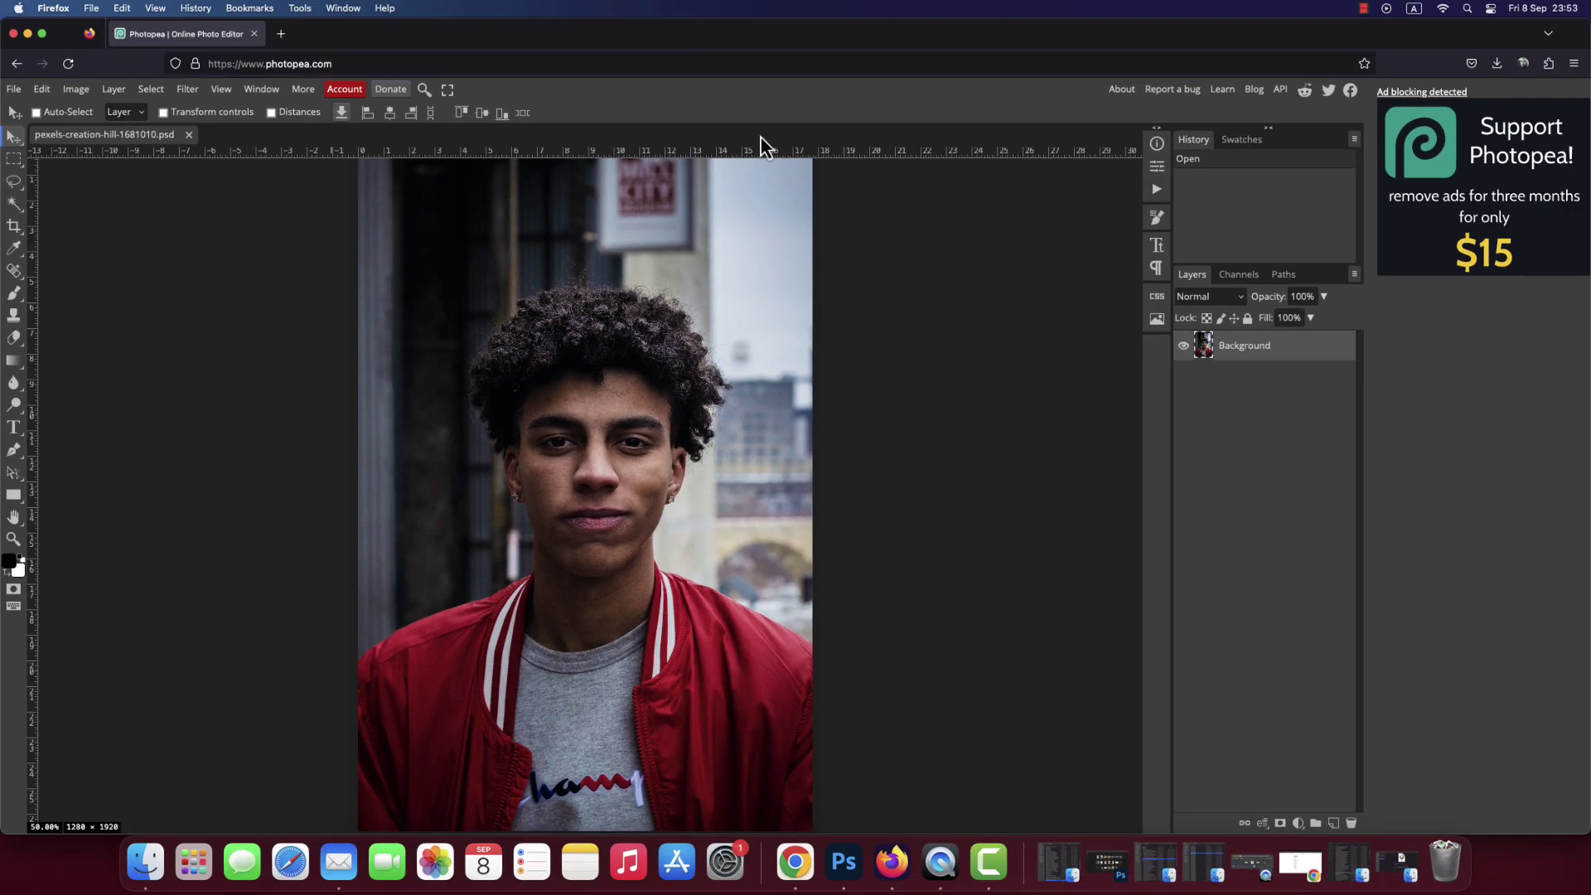
click(84, 89)
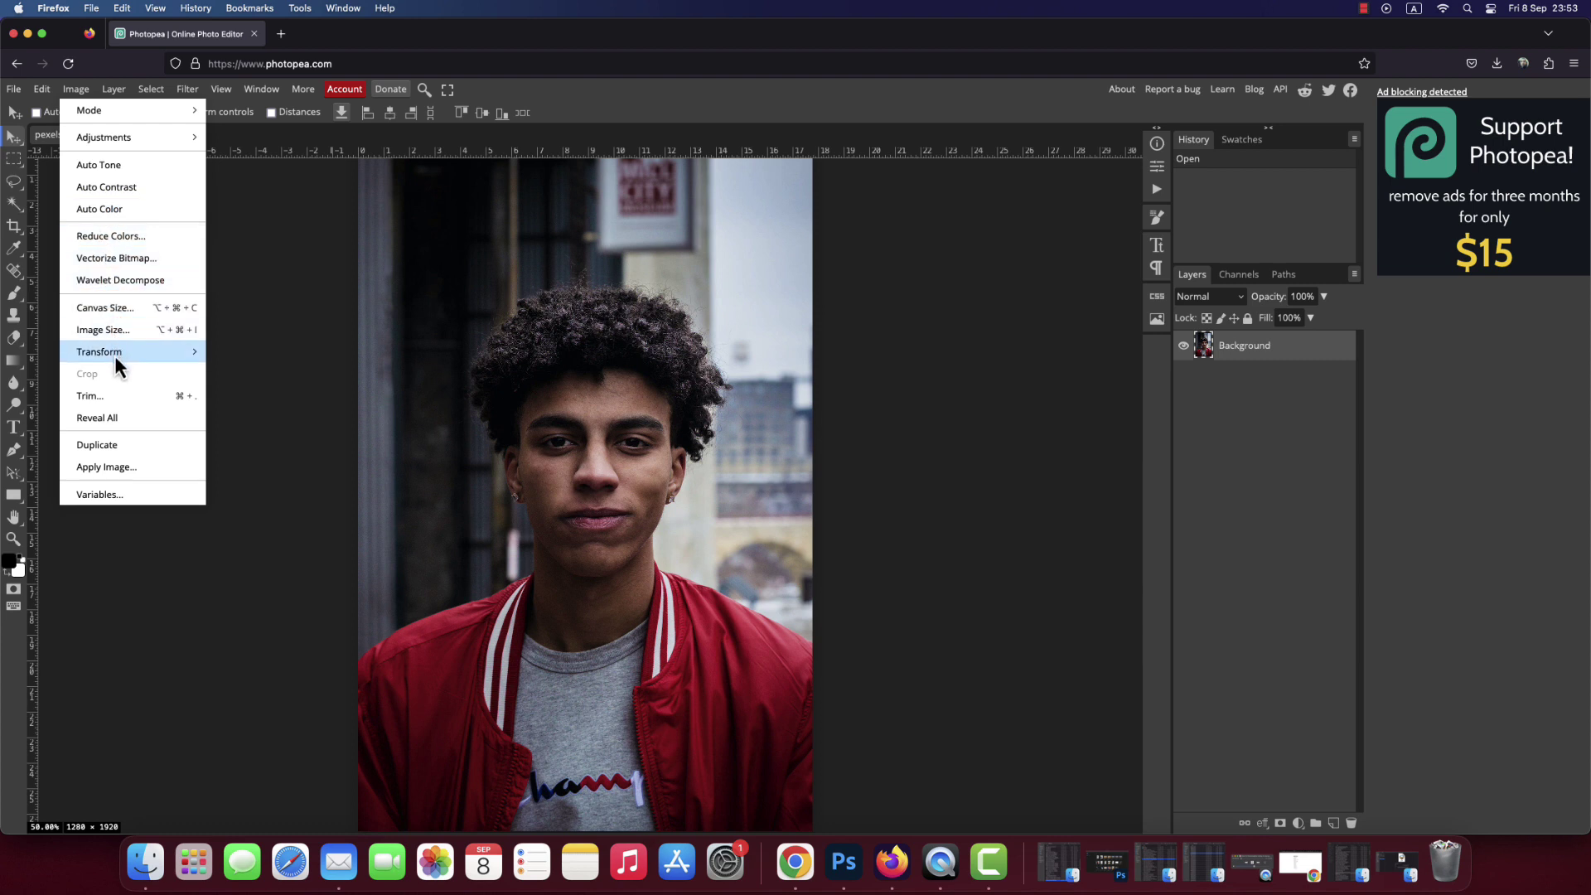
mouse_move(115, 356)
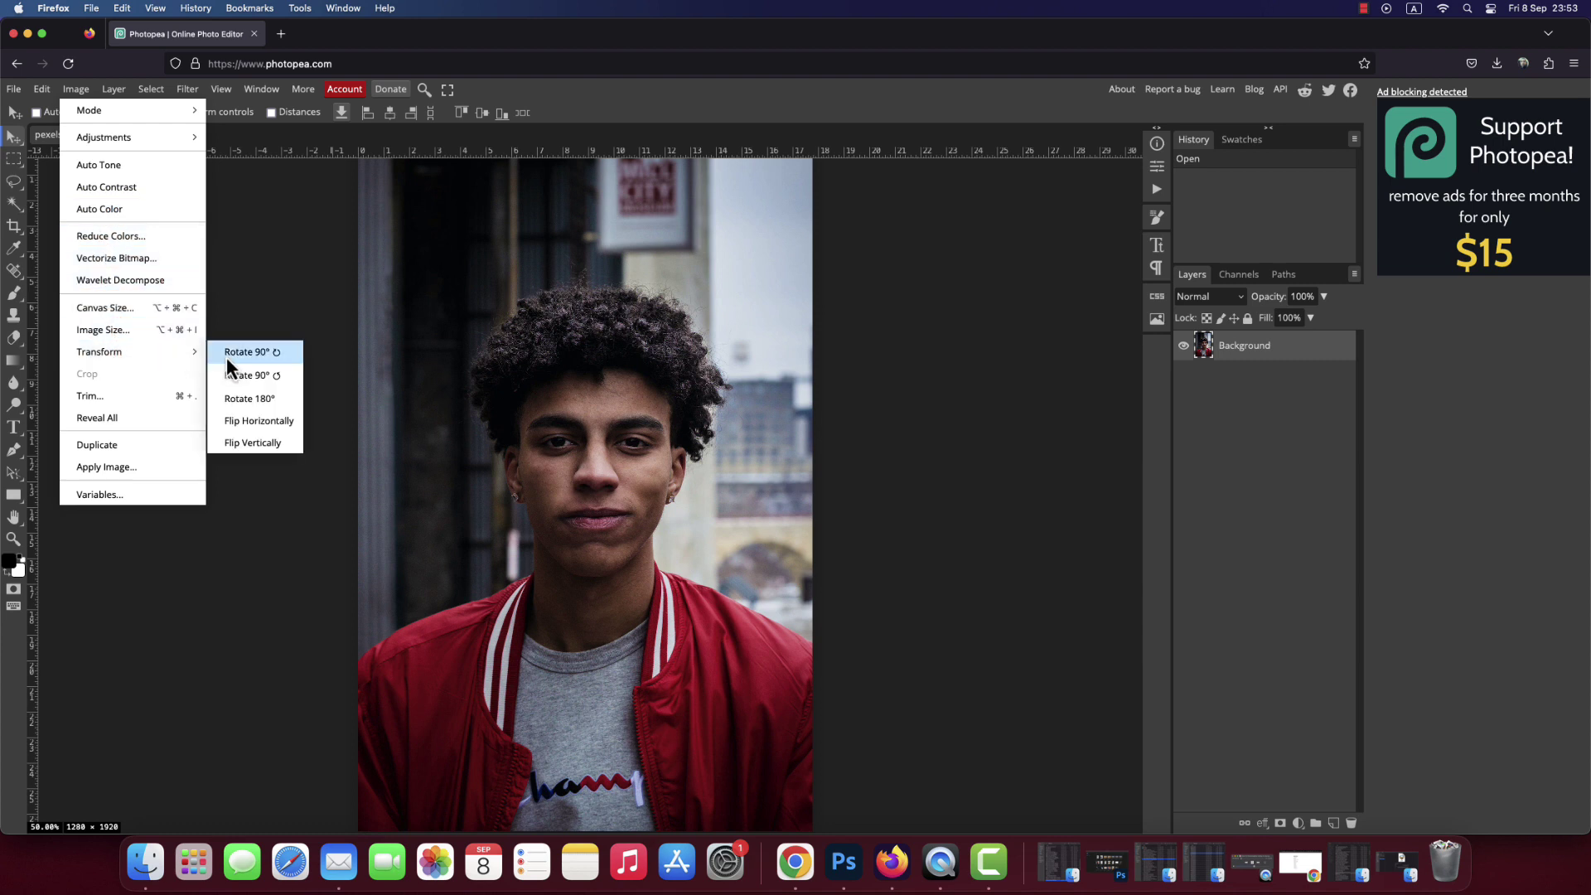
click(238, 424)
click(79, 93)
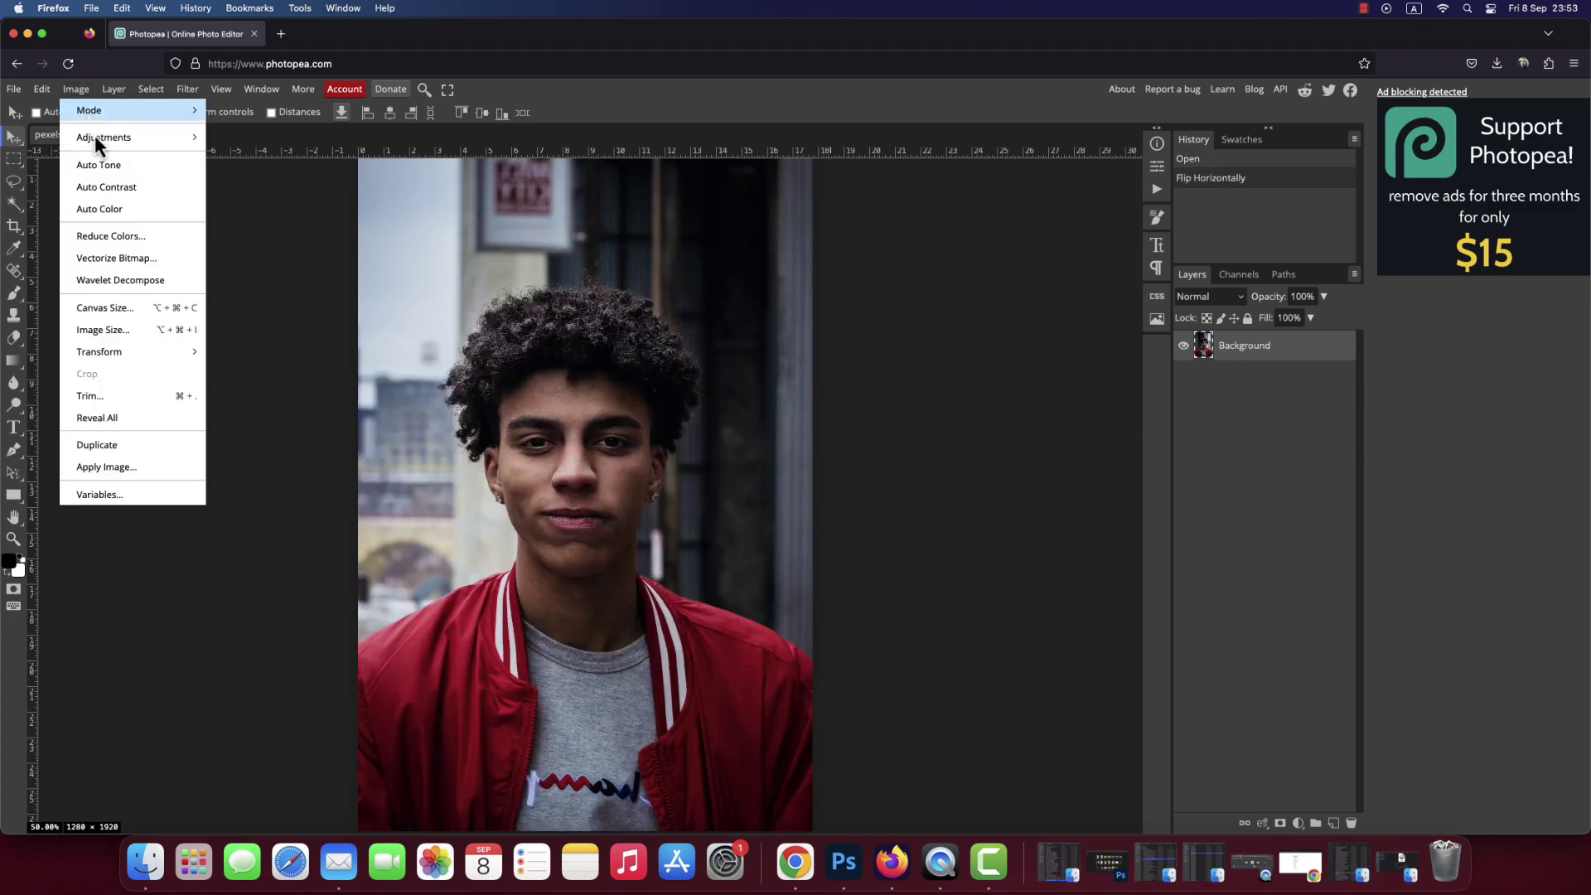
click(98, 186)
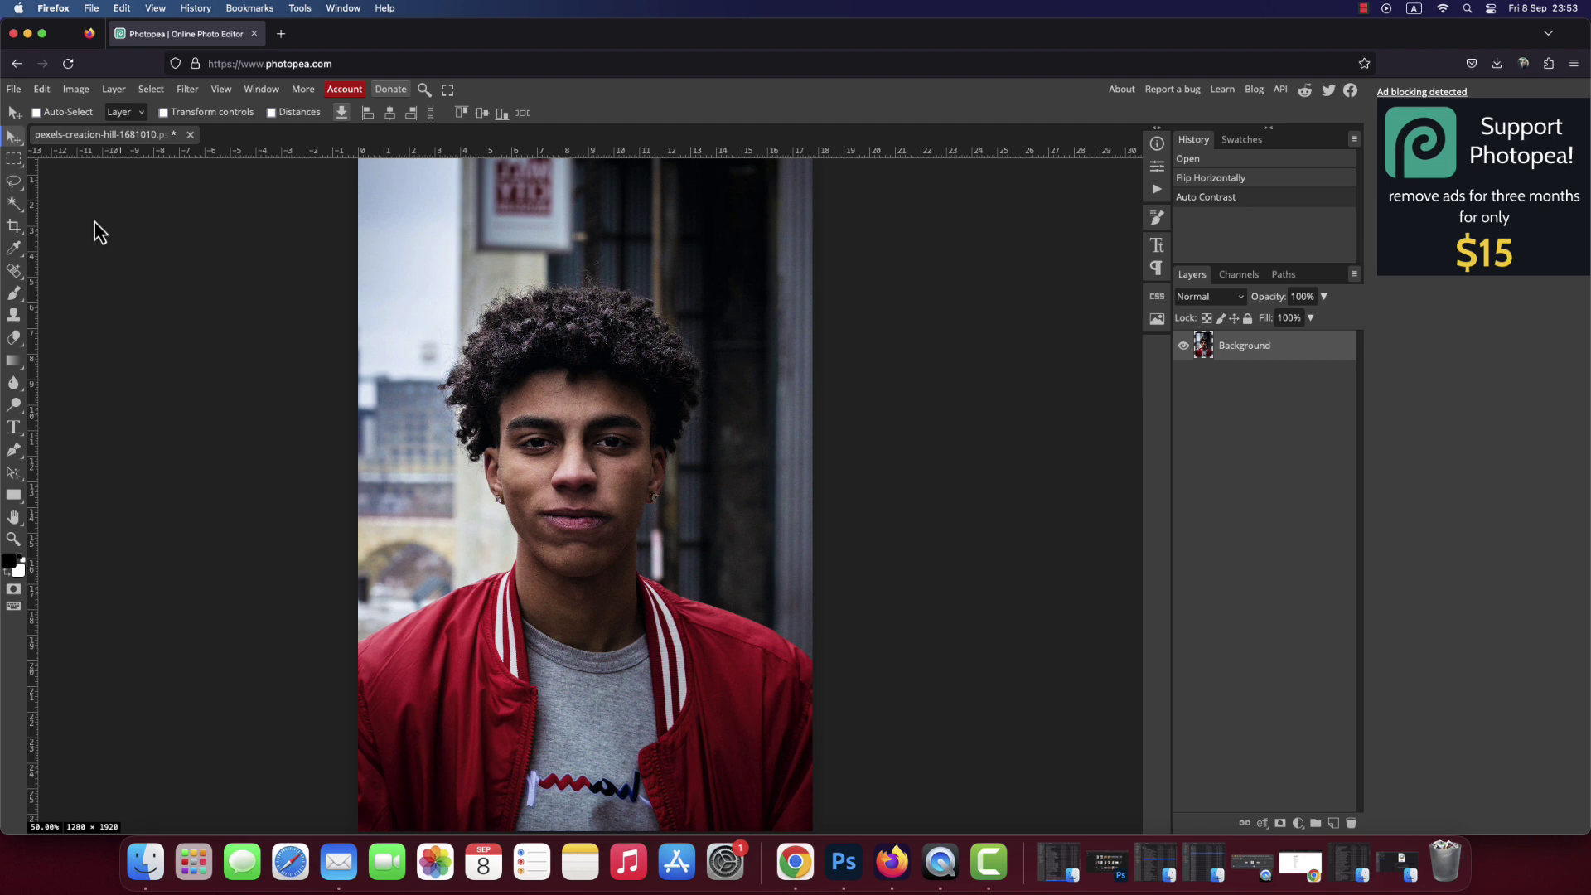
click(68, 93)
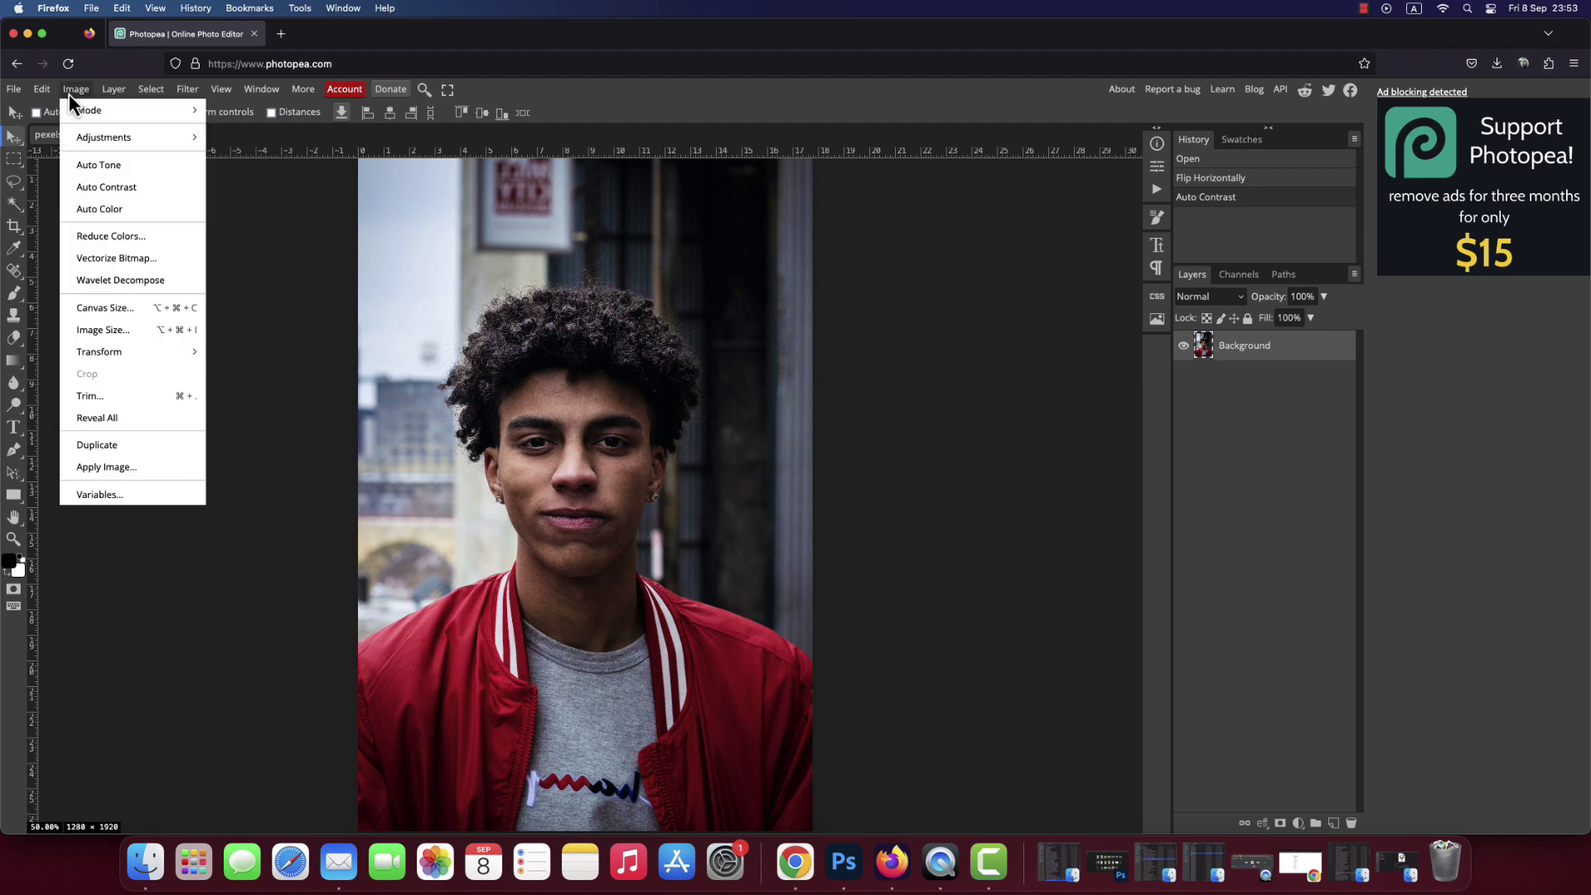
mouse_move(88, 139)
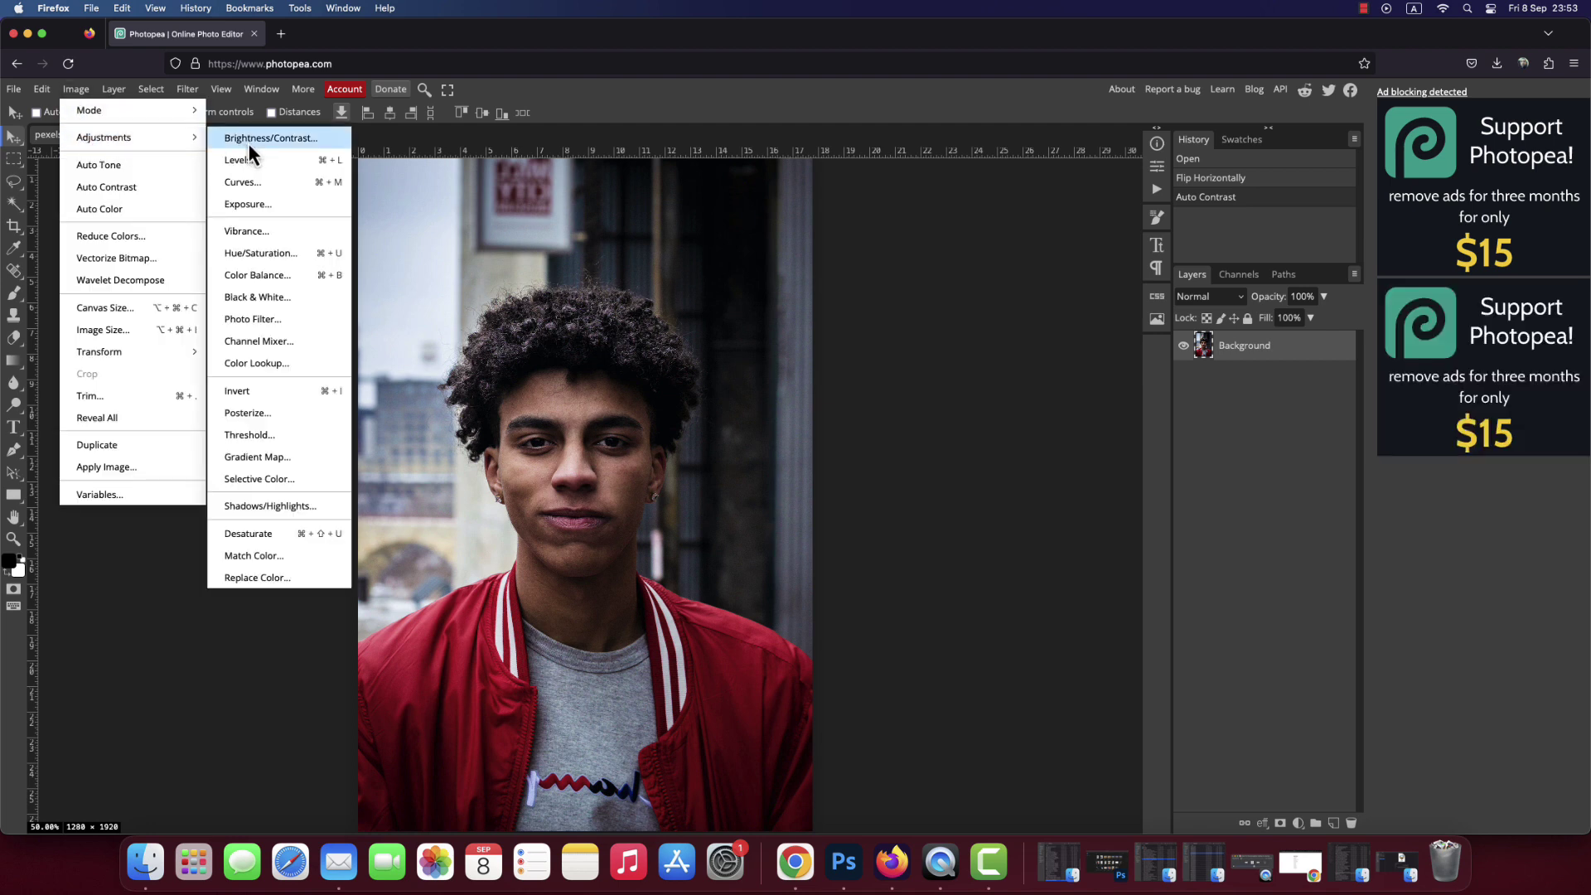
click(266, 533)
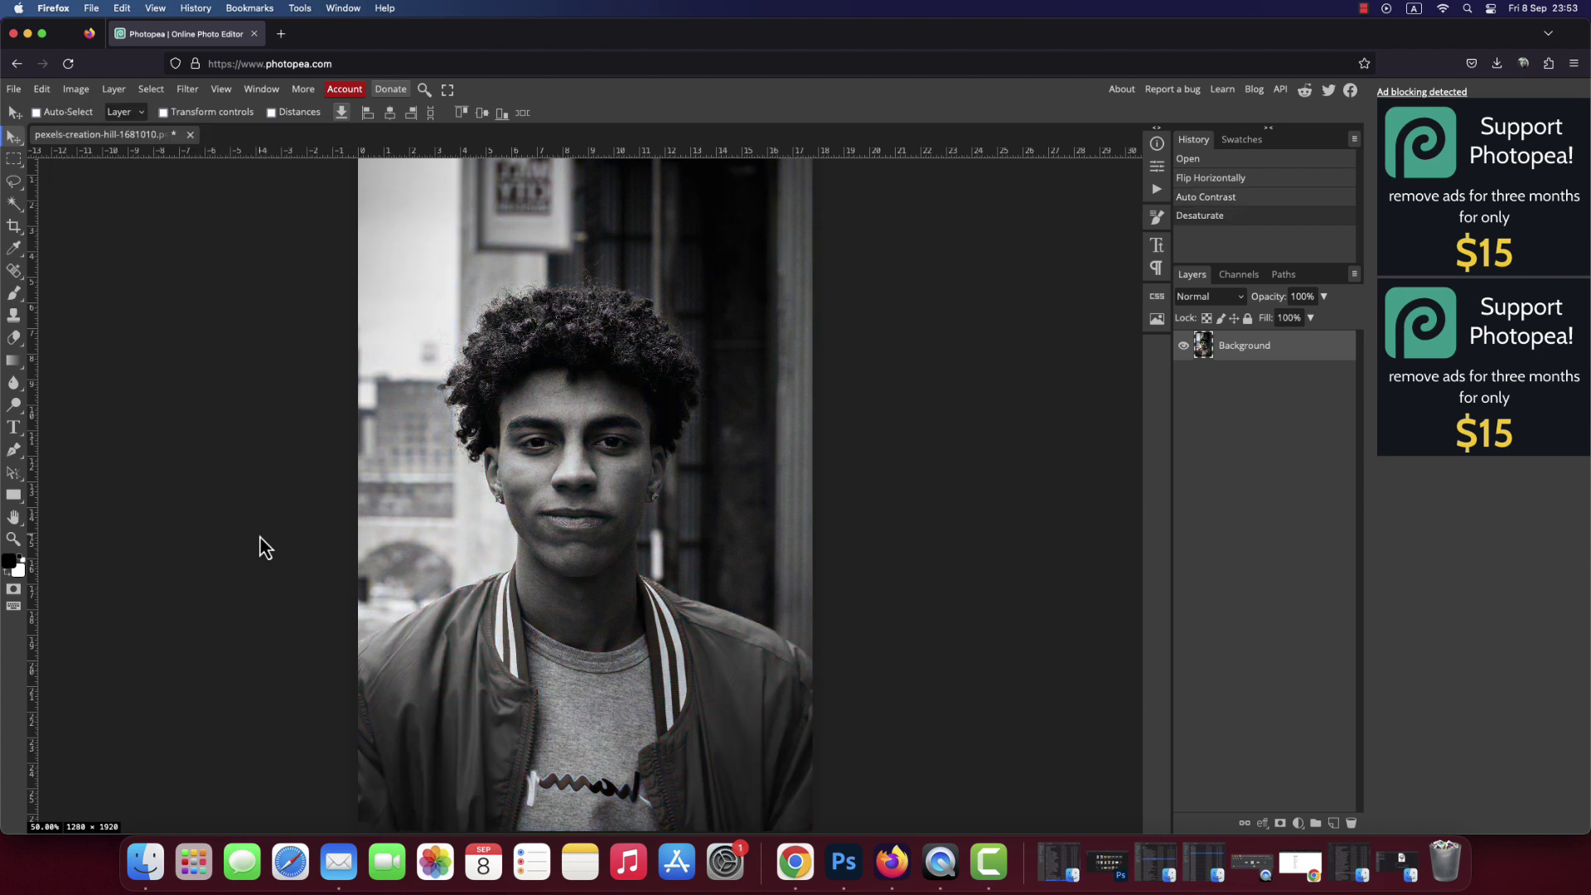
- Resize the image to 720 × 1080 pixels via Image Size
click(68, 91)
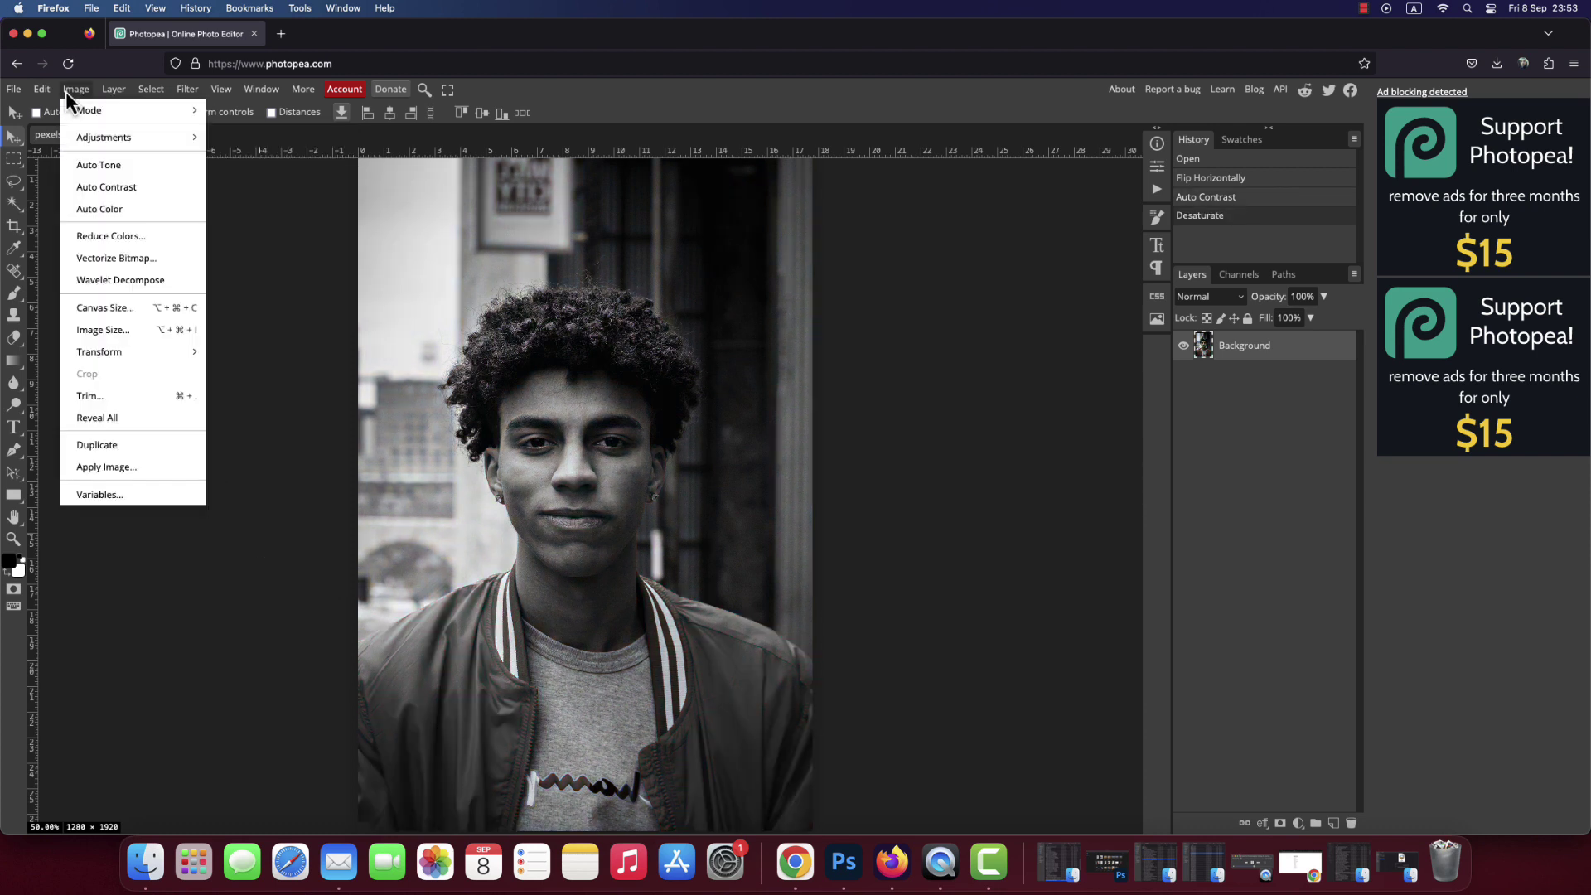
click(121, 329)
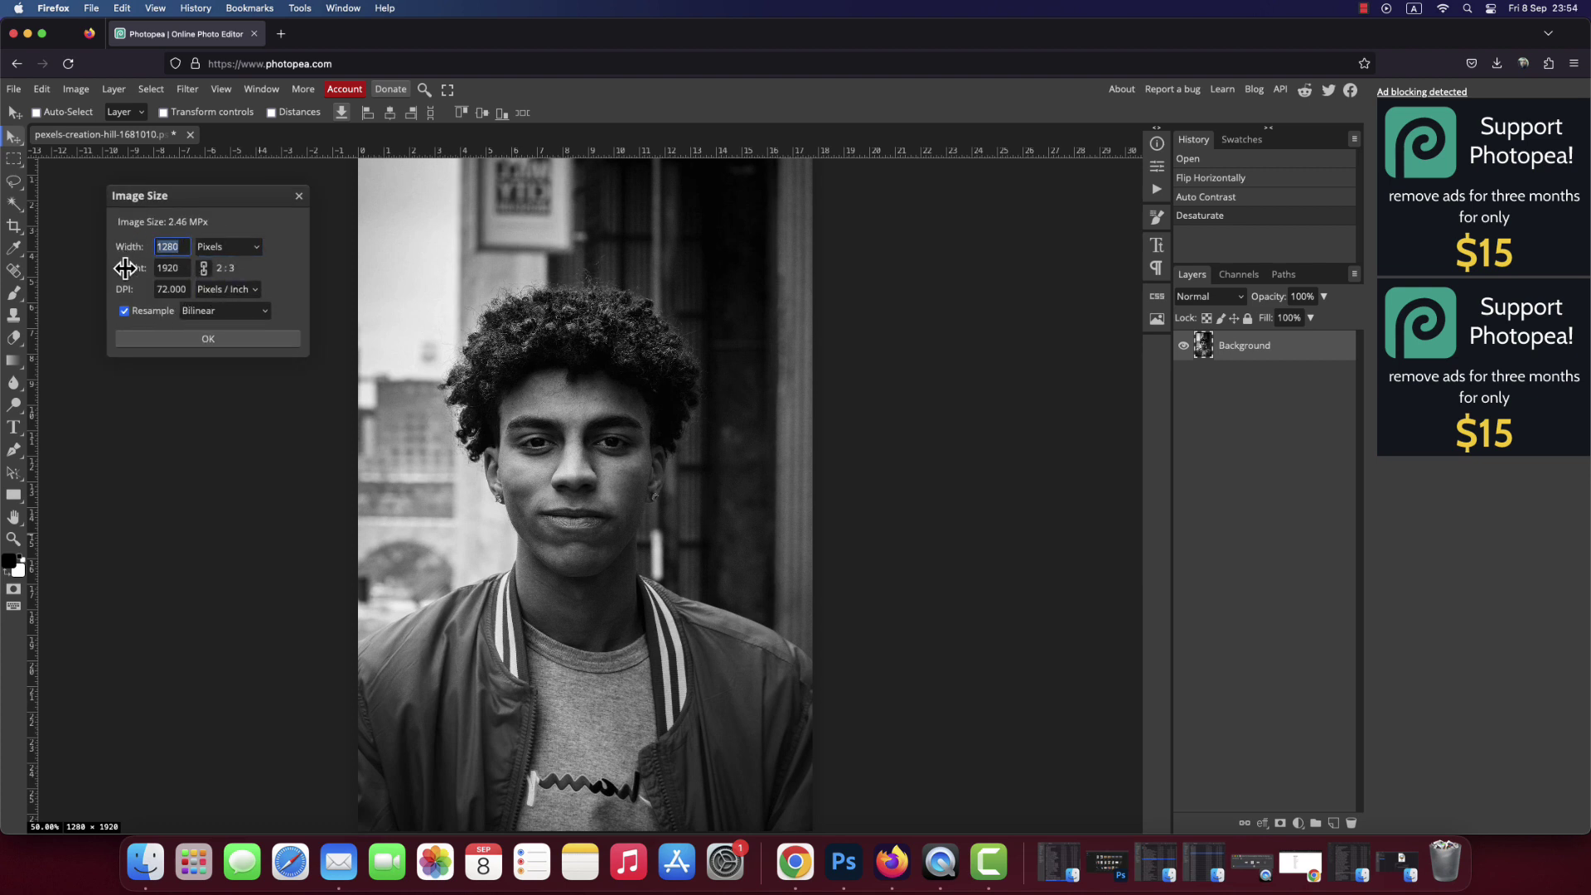
text(720)
click(186, 267)
click(212, 340)
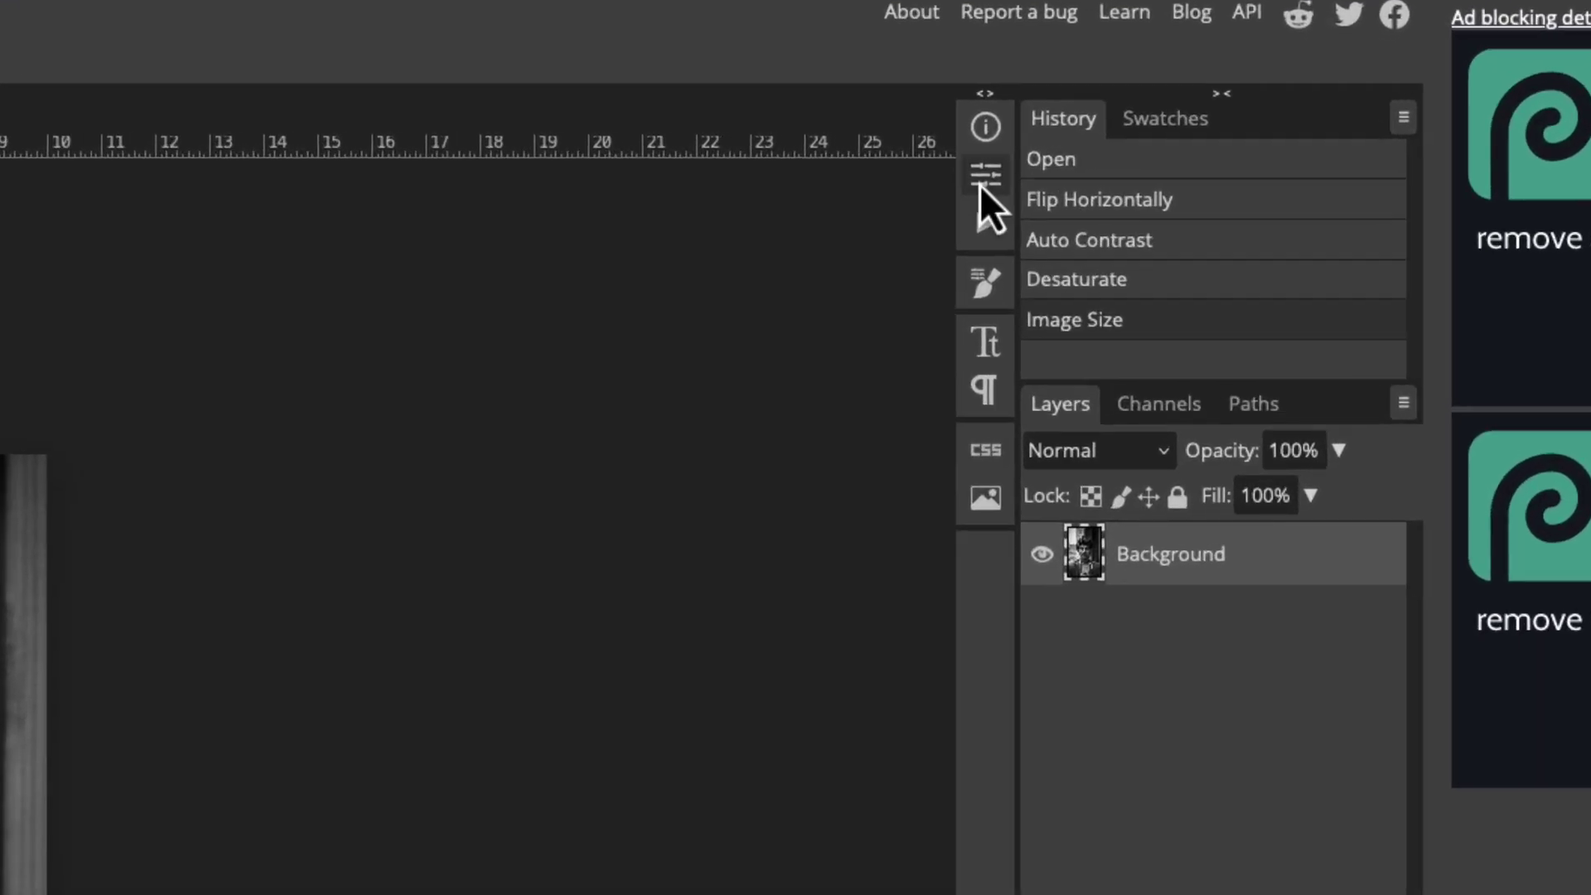
- Stop recording My Action after its four steps, then close the photo without saving
click(990, 216)
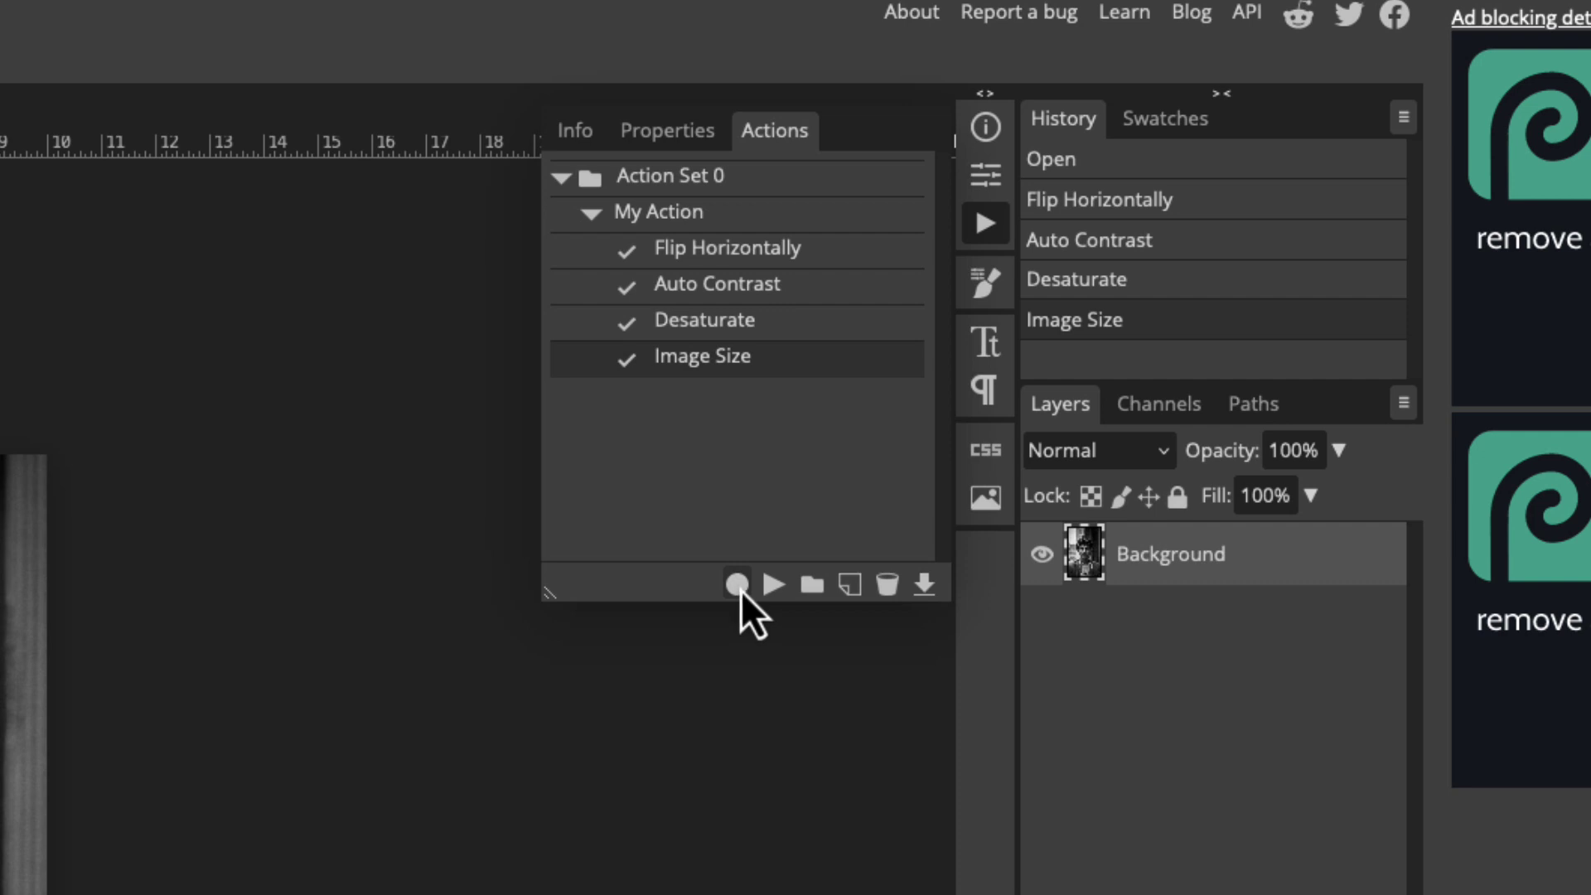
click(985, 222)
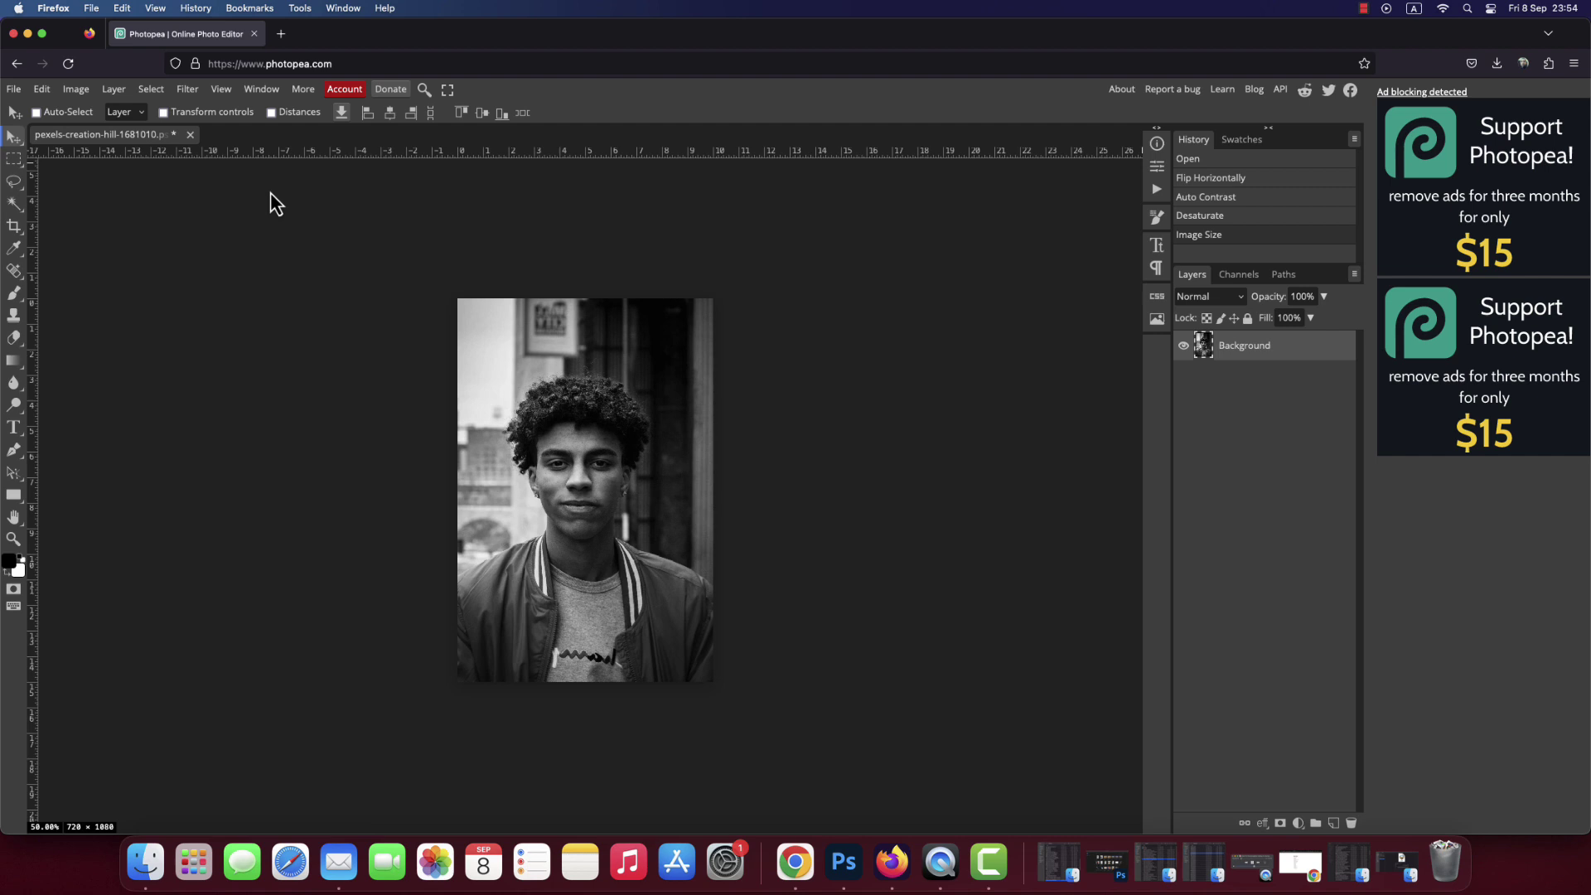
click(190, 135)
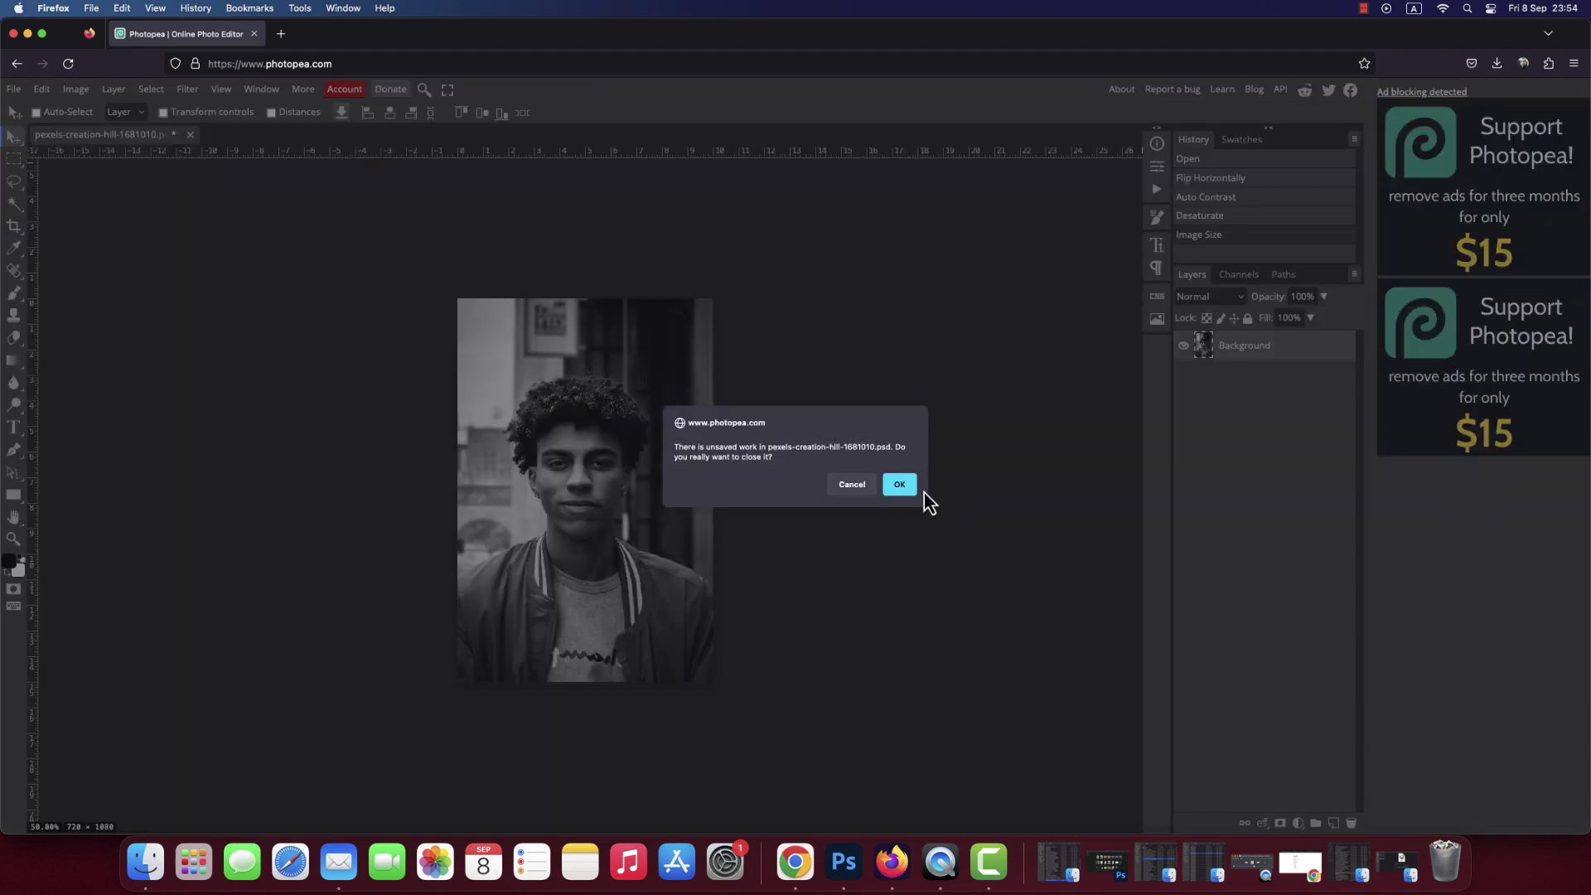
click(895, 483)
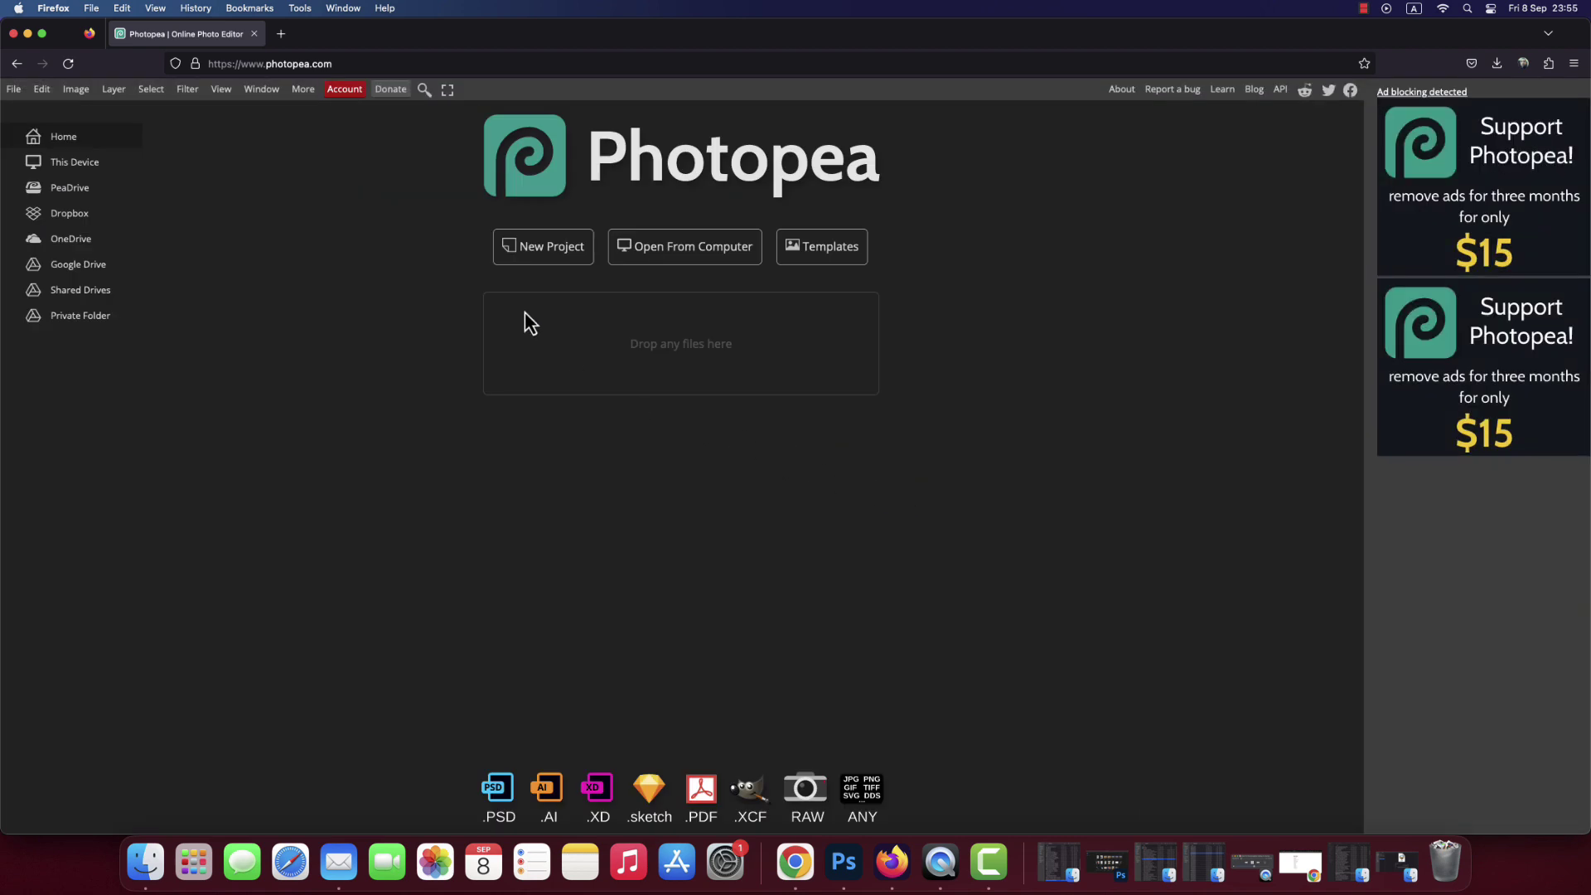
- Review the ten JPG photos in the Desktop's Source Images folder, then return to Firefox
click(29, 35)
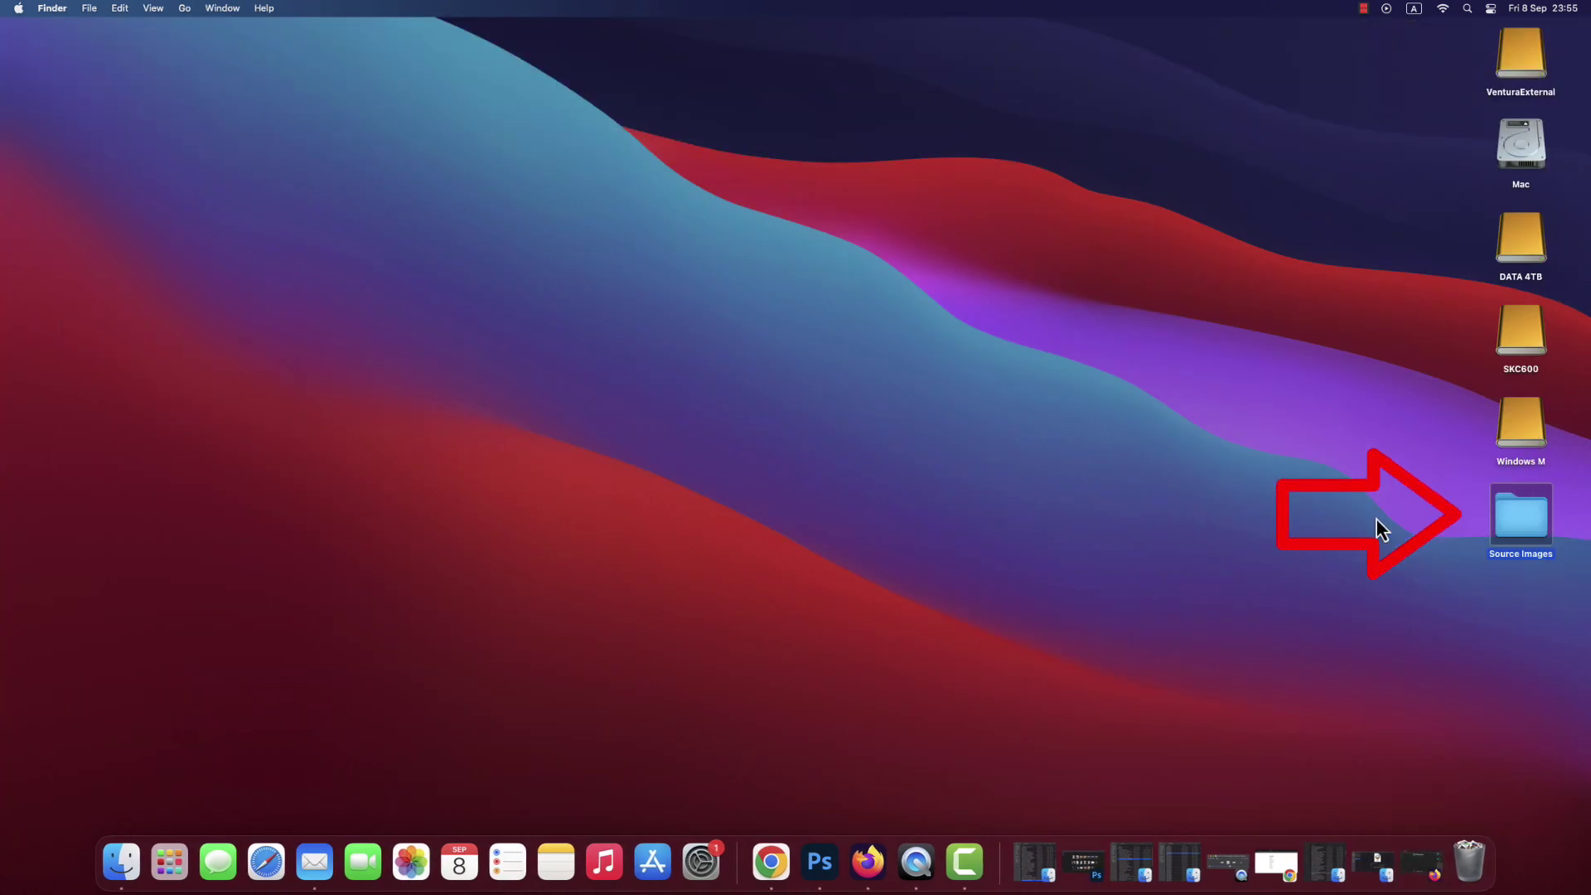
double_click(1536, 514)
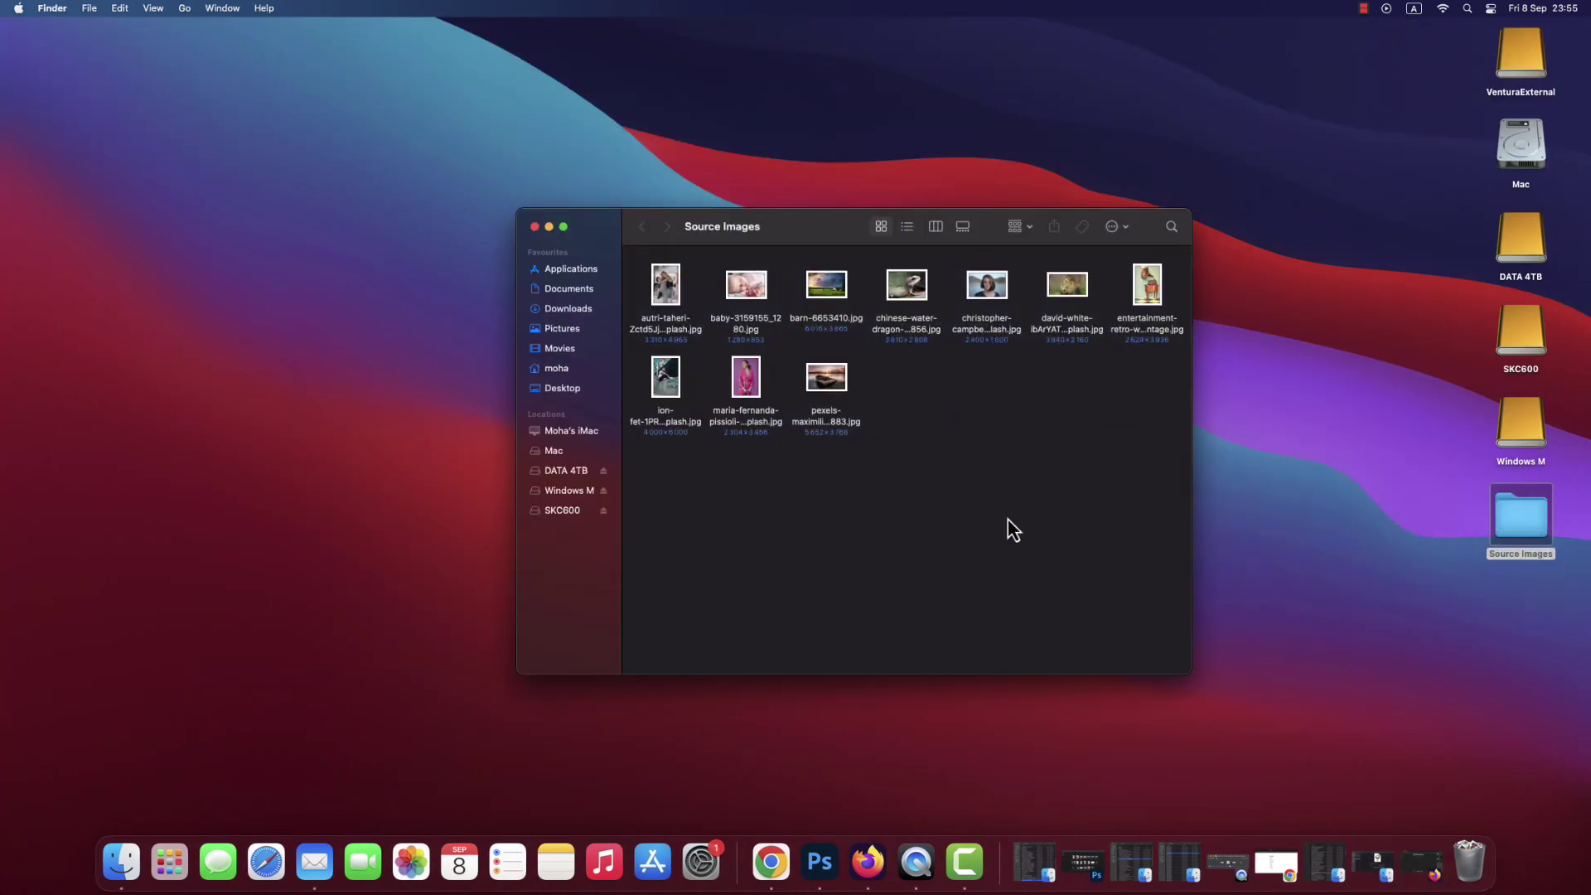
drag(672, 488, 1177, 300)
click(1111, 417)
click(549, 228)
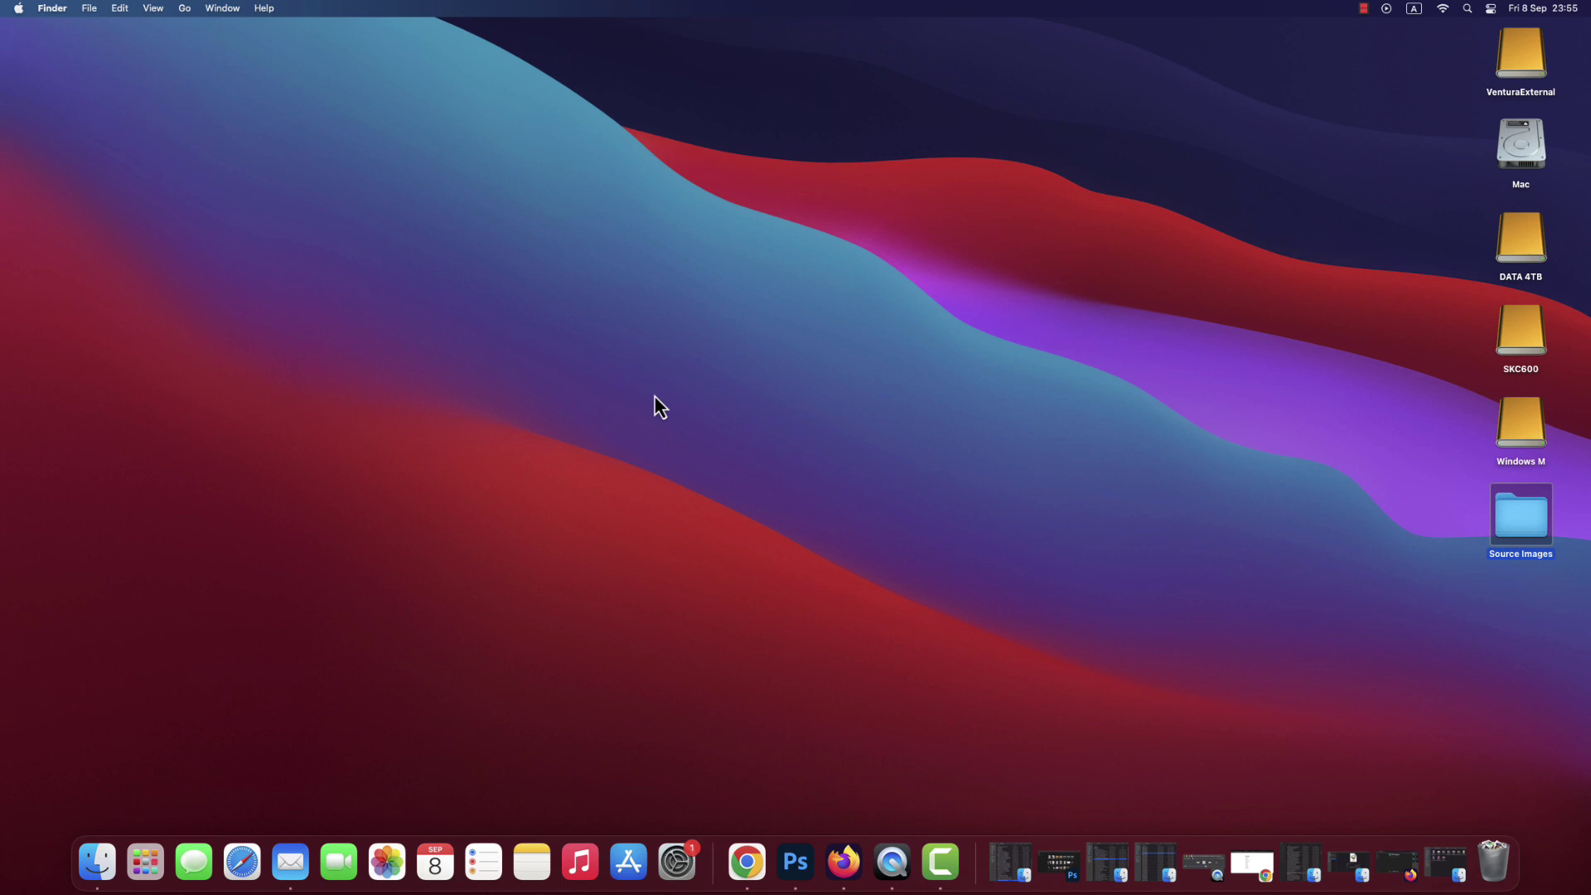
click(844, 862)
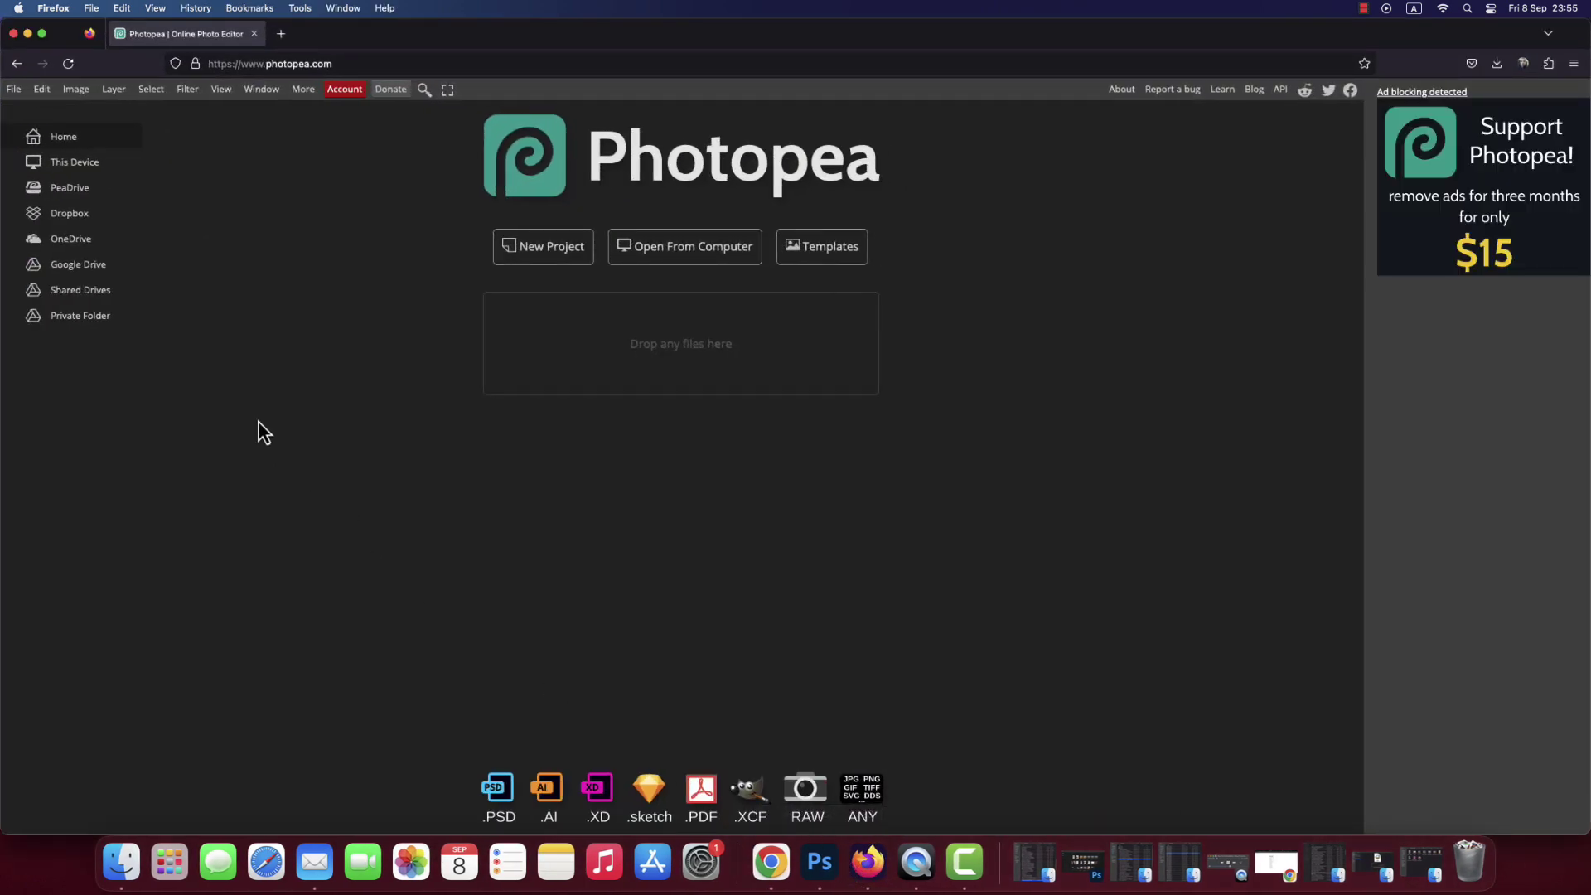
- Start a File > Automate > Batch job with all ten Desktop/Source Images photos as sources
click(13, 90)
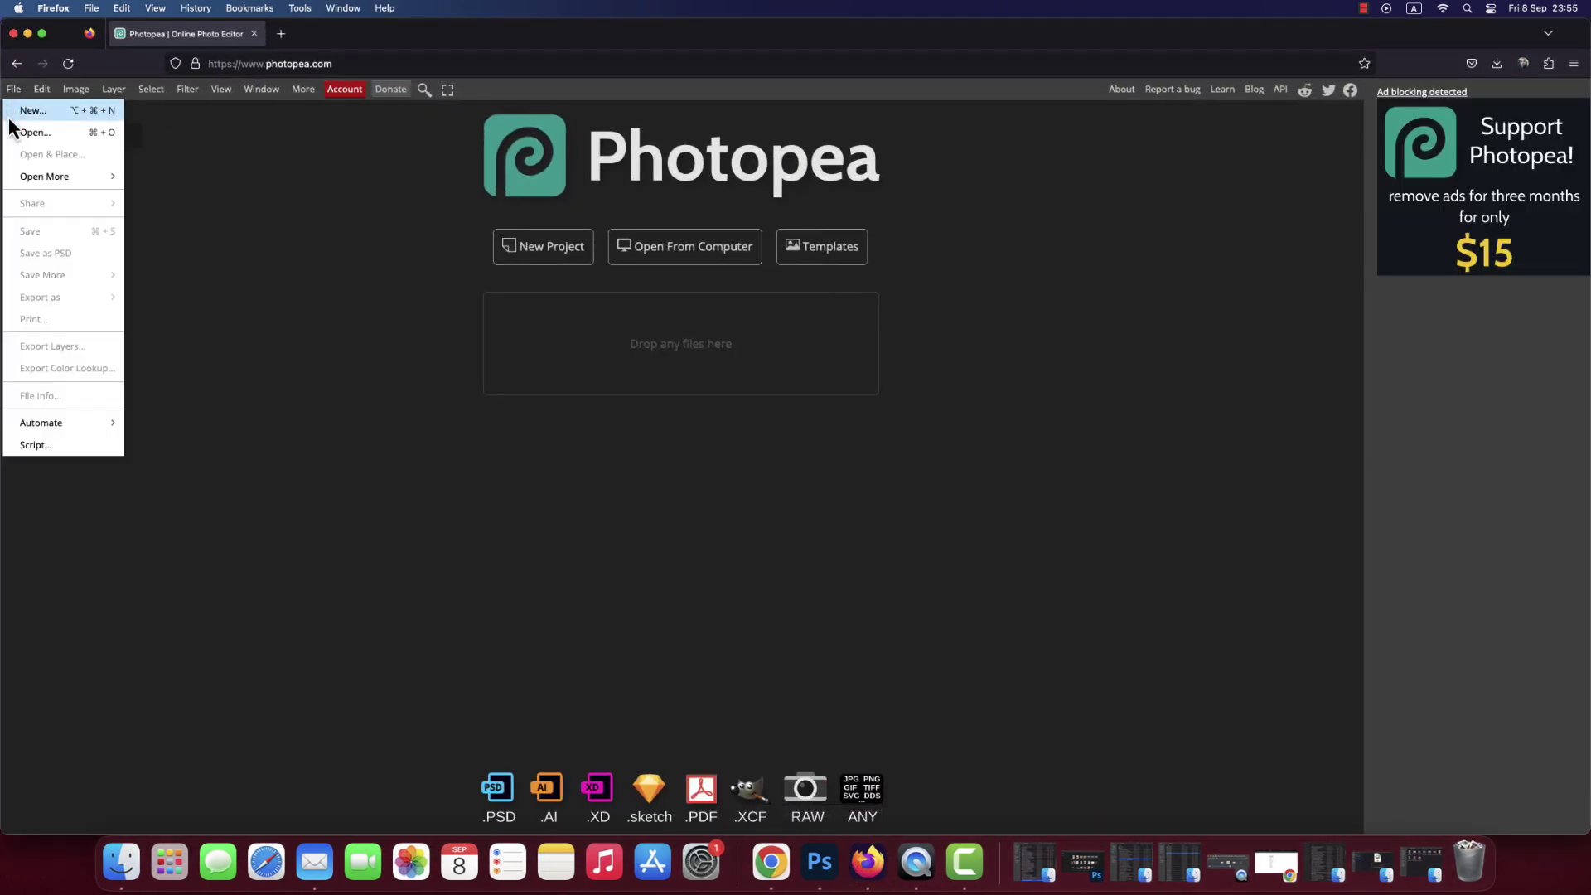
mouse_move(97, 433)
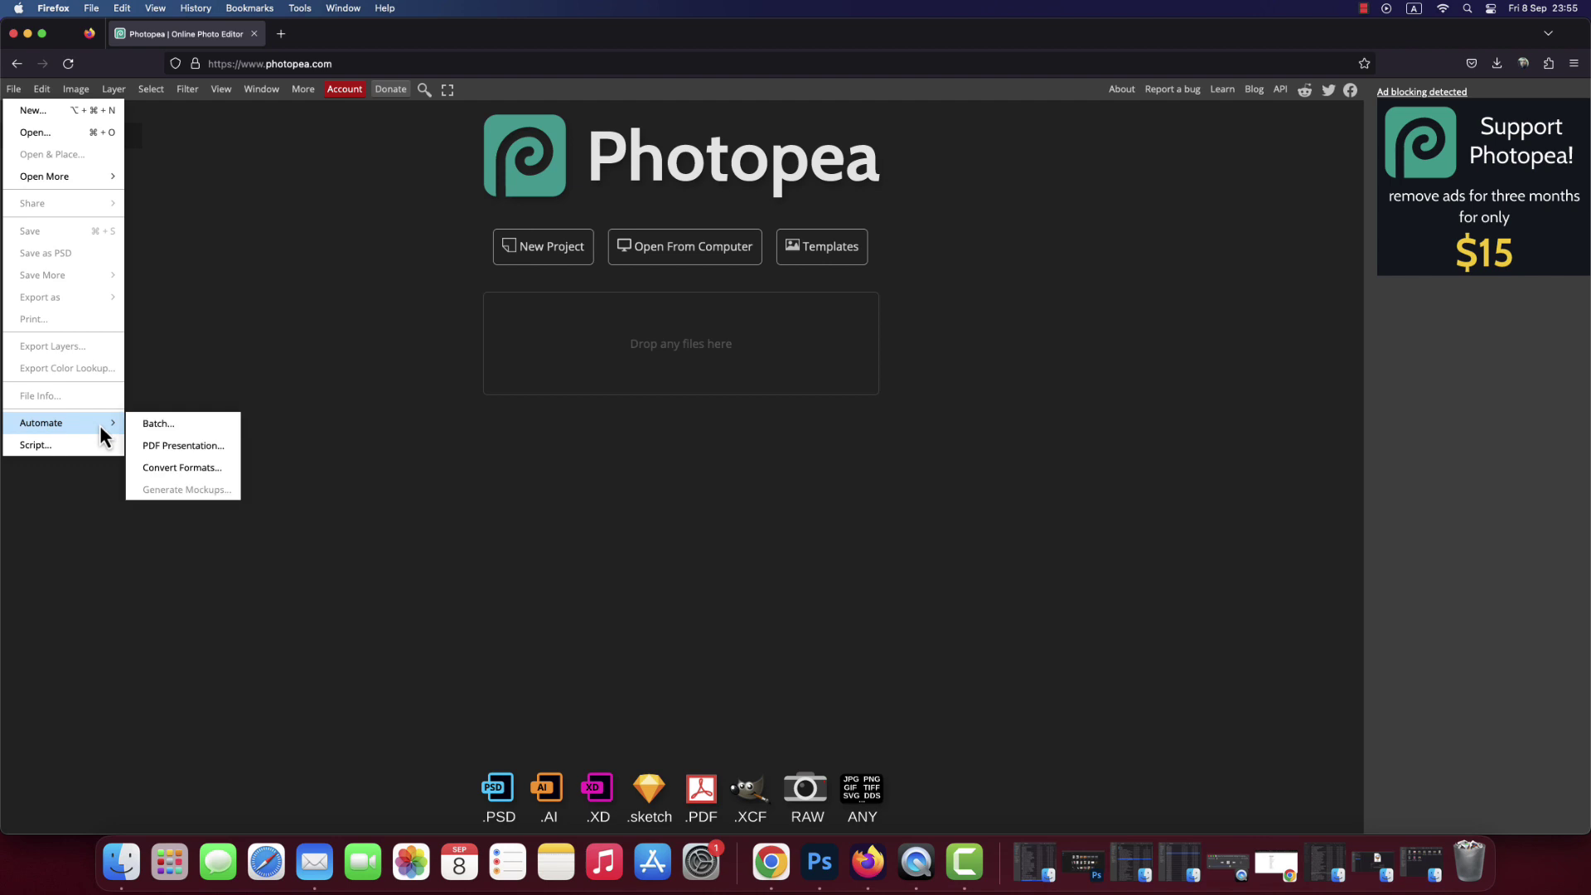
click(178, 424)
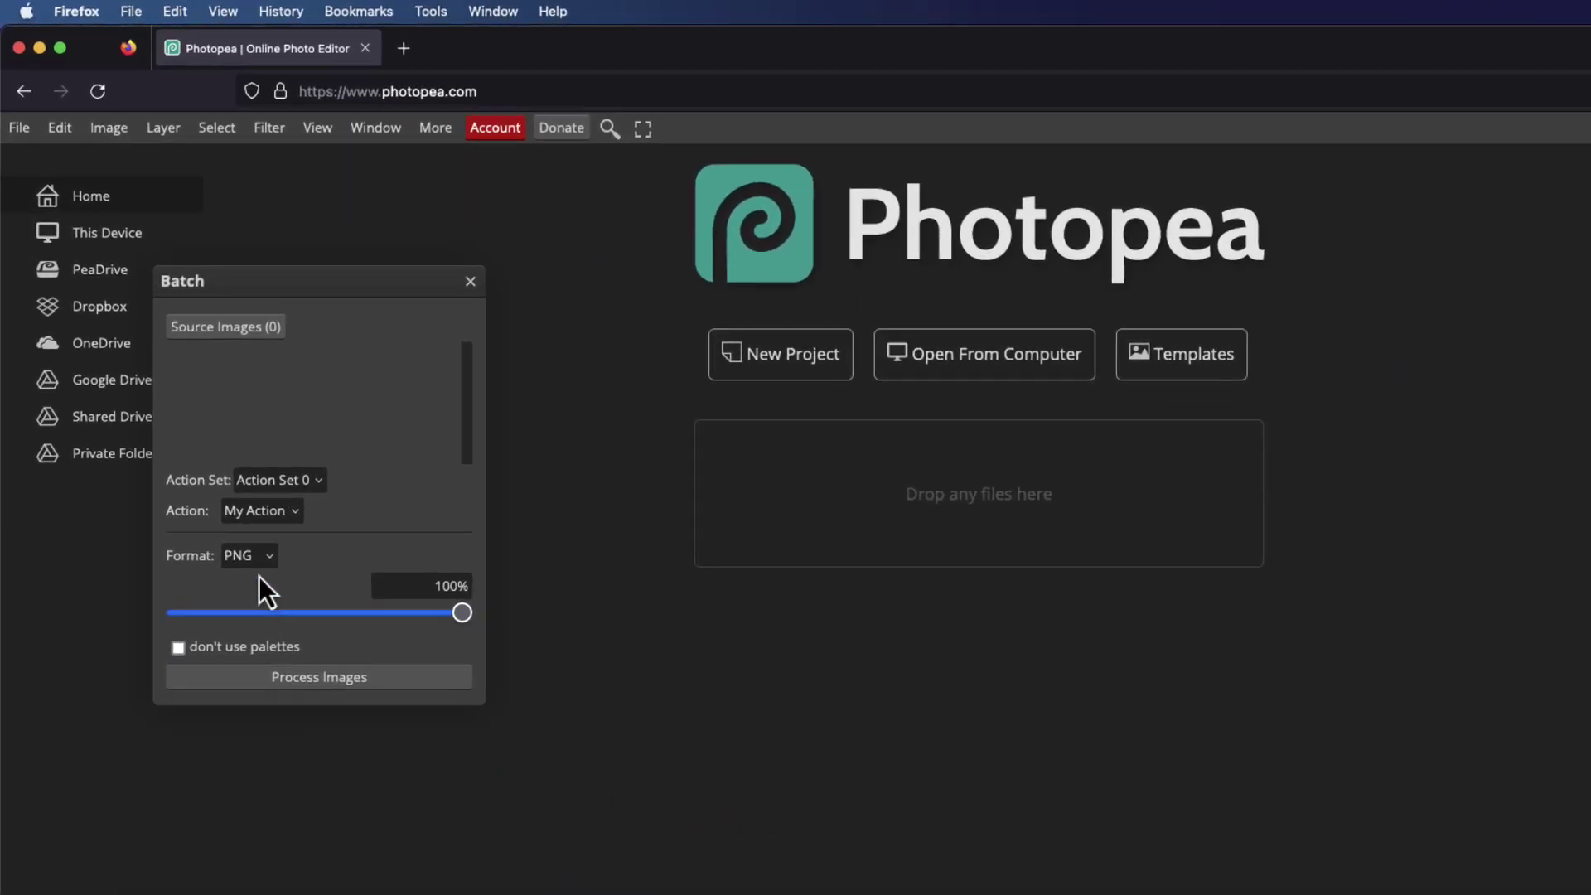
click(247, 332)
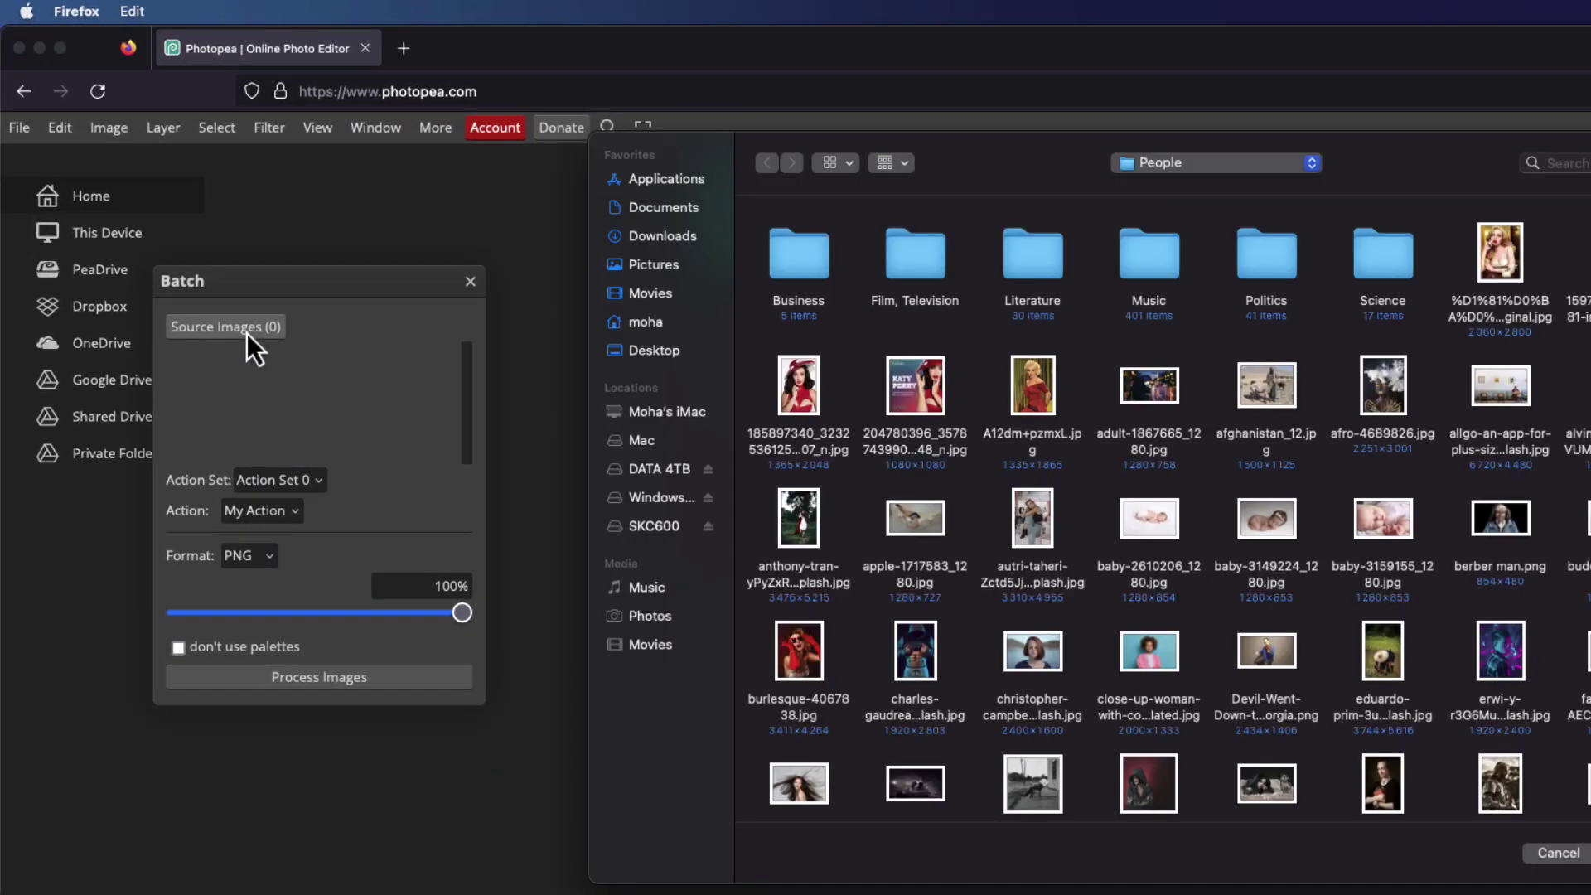
click(673, 355)
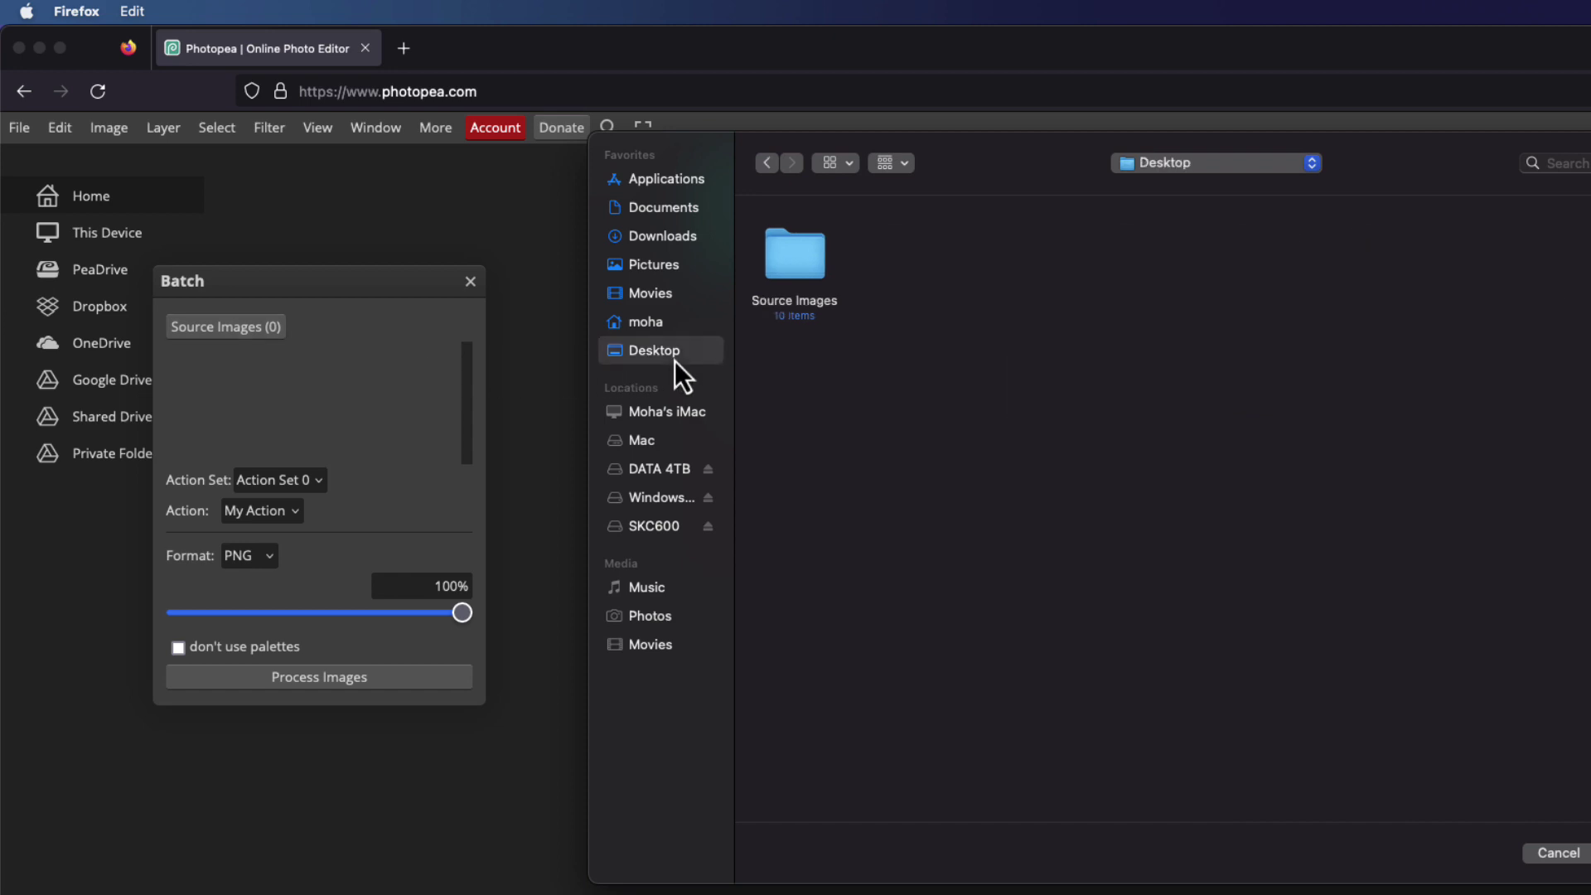
double_click(789, 263)
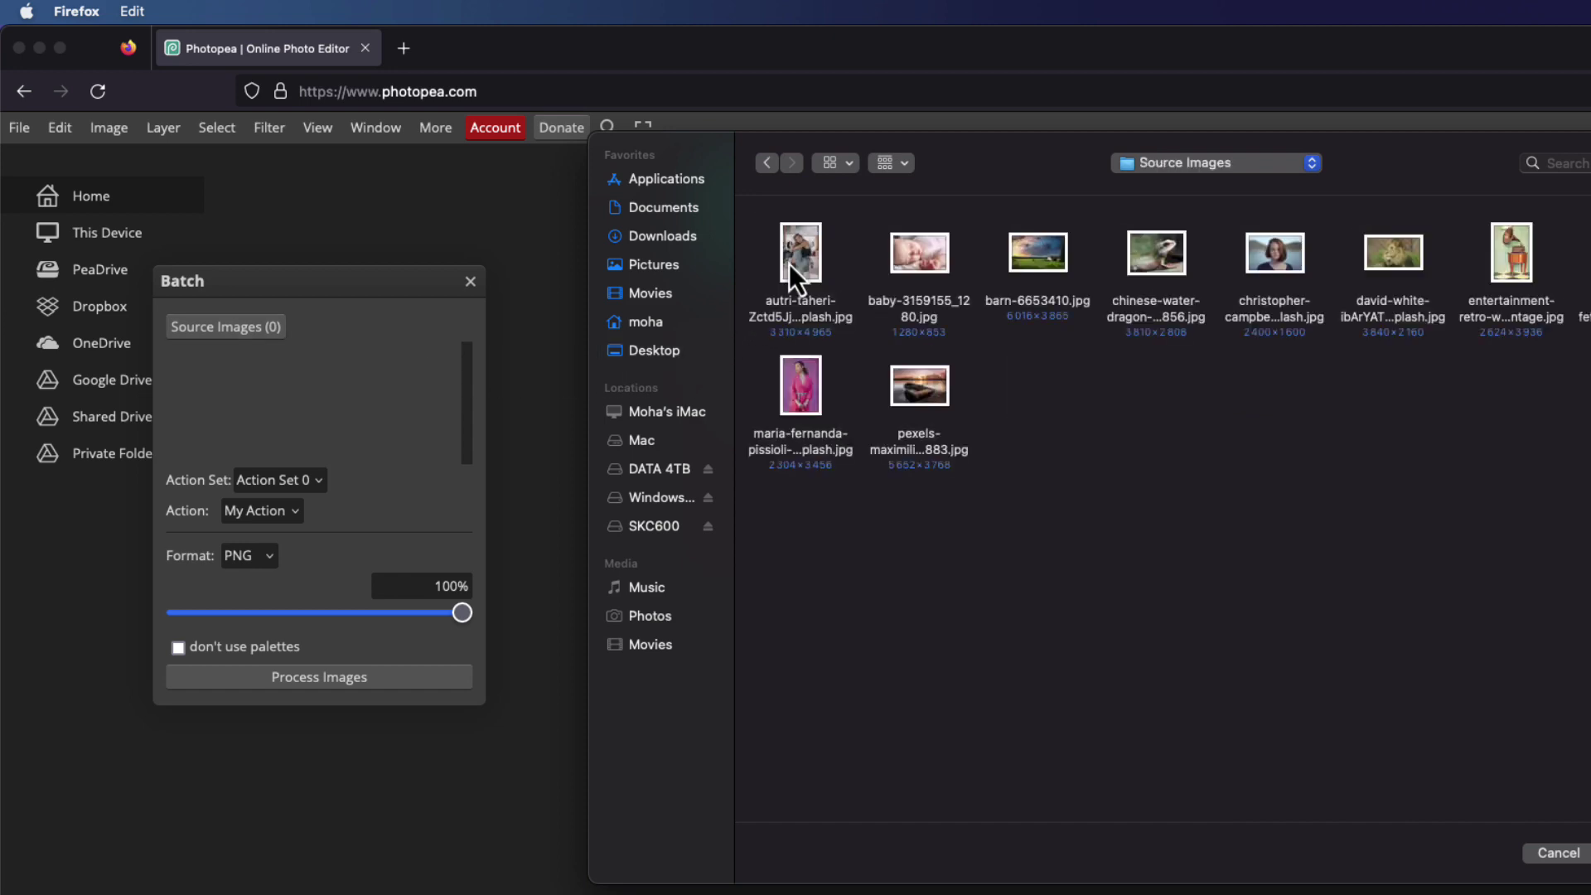
drag(799, 547, 1590, 166)
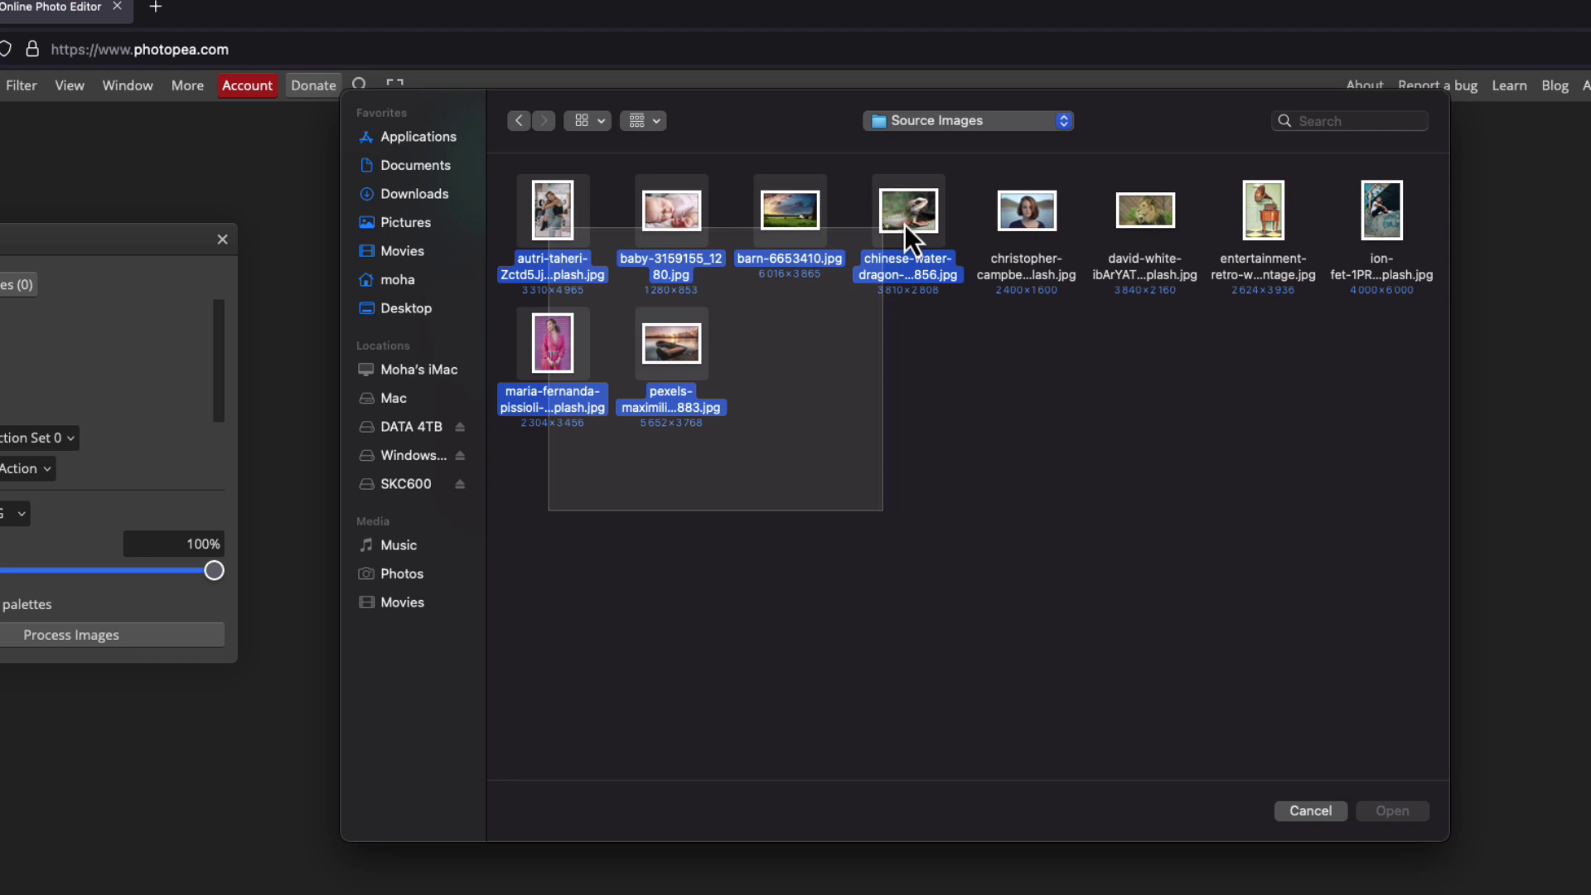
drag(1402, 125, 1404, 125)
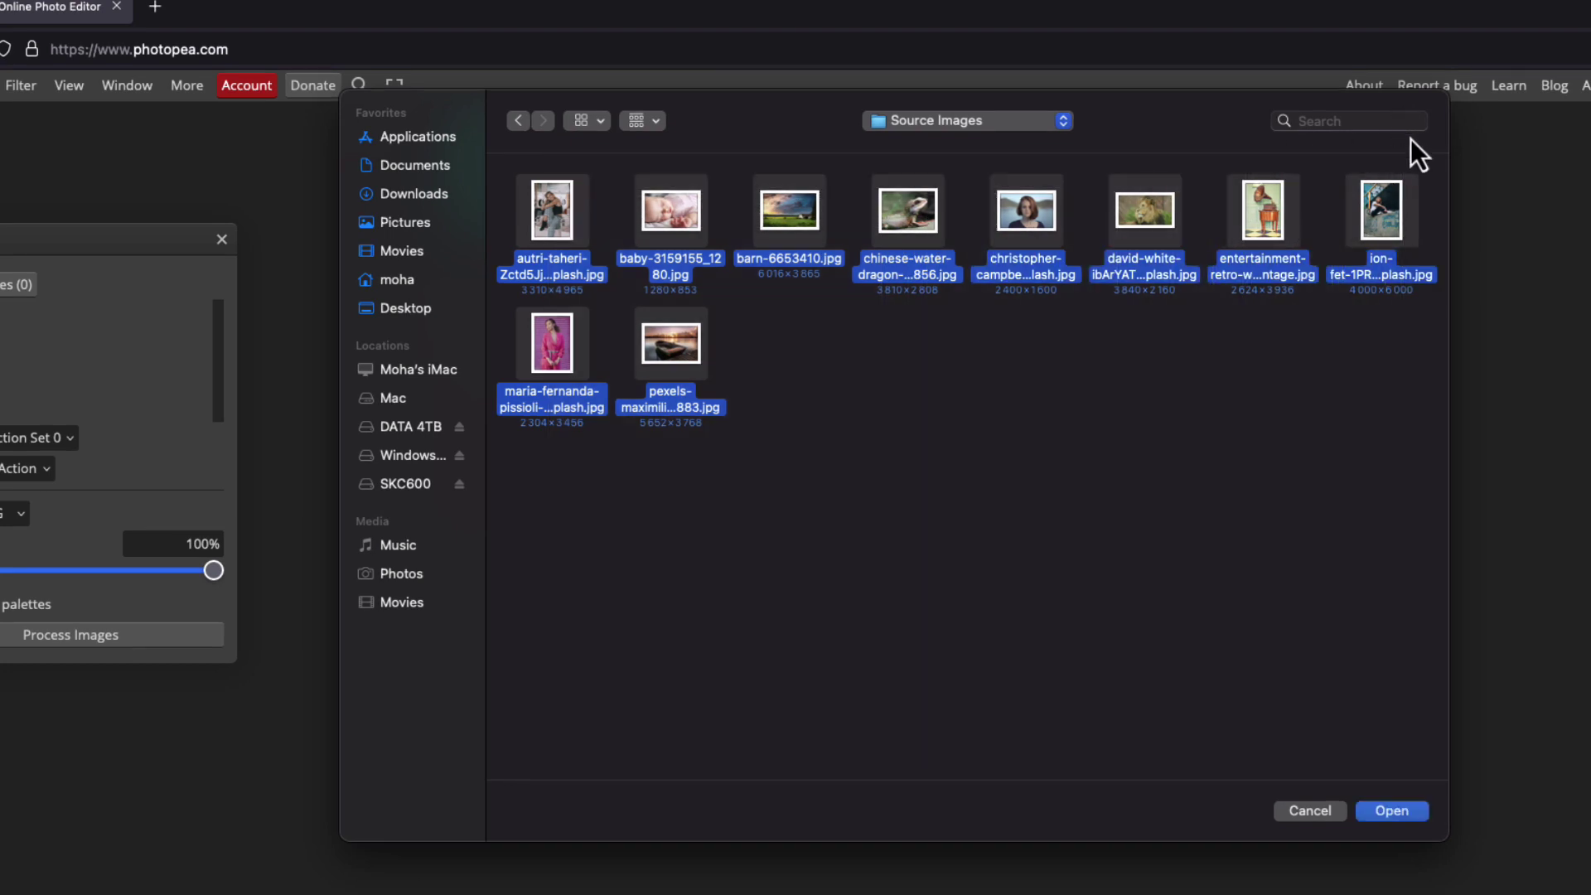
click(1393, 817)
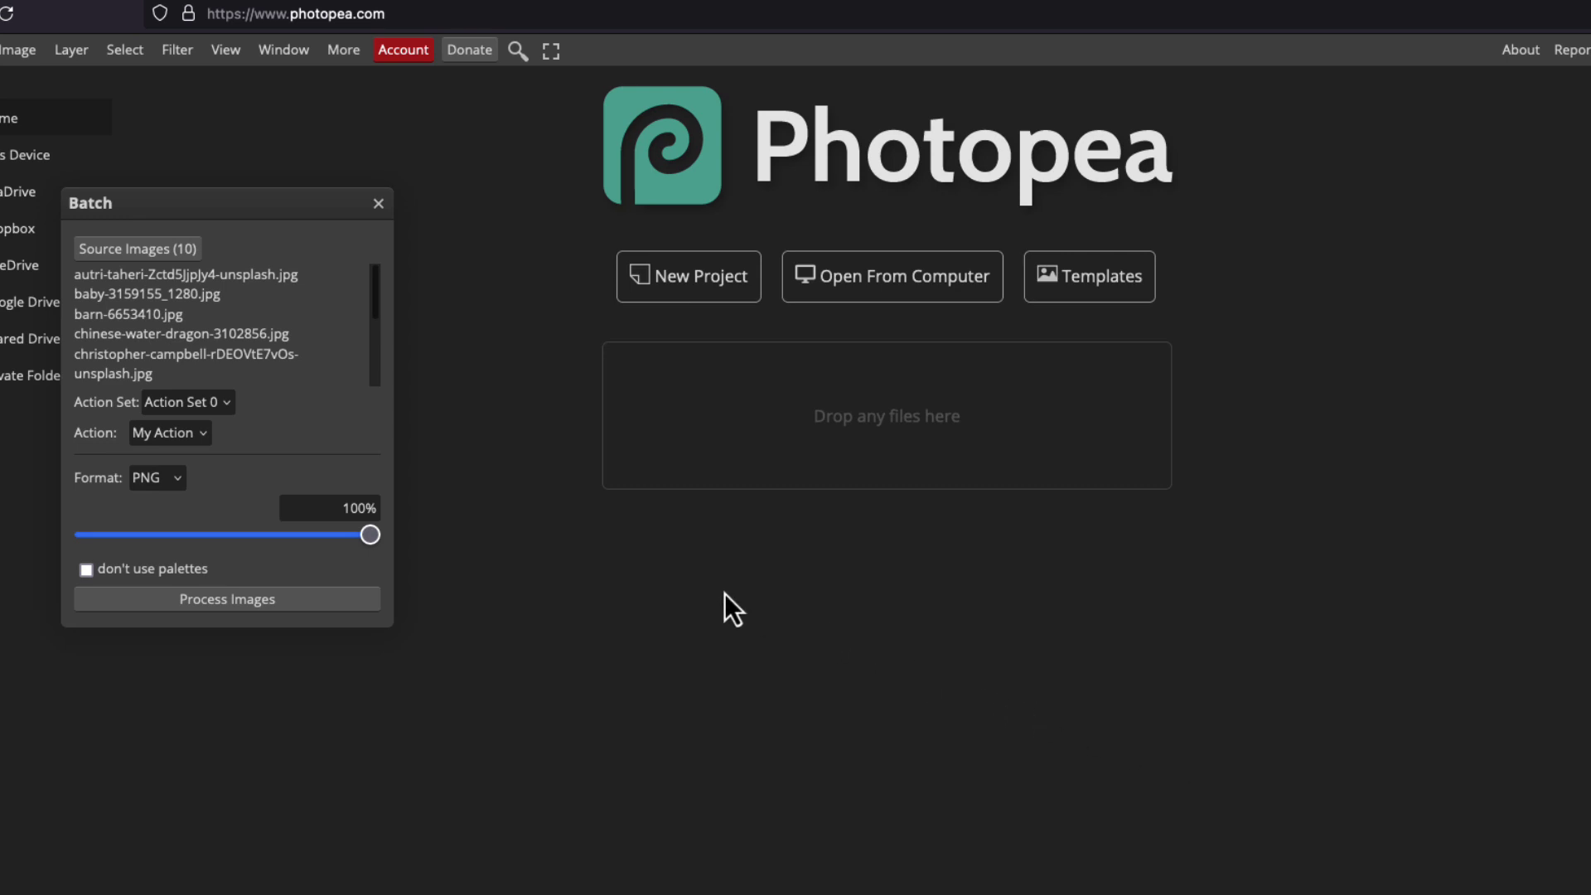
- Run the batch with My Action, WEBP output at 100% quality, producing images.zip
click(202, 433)
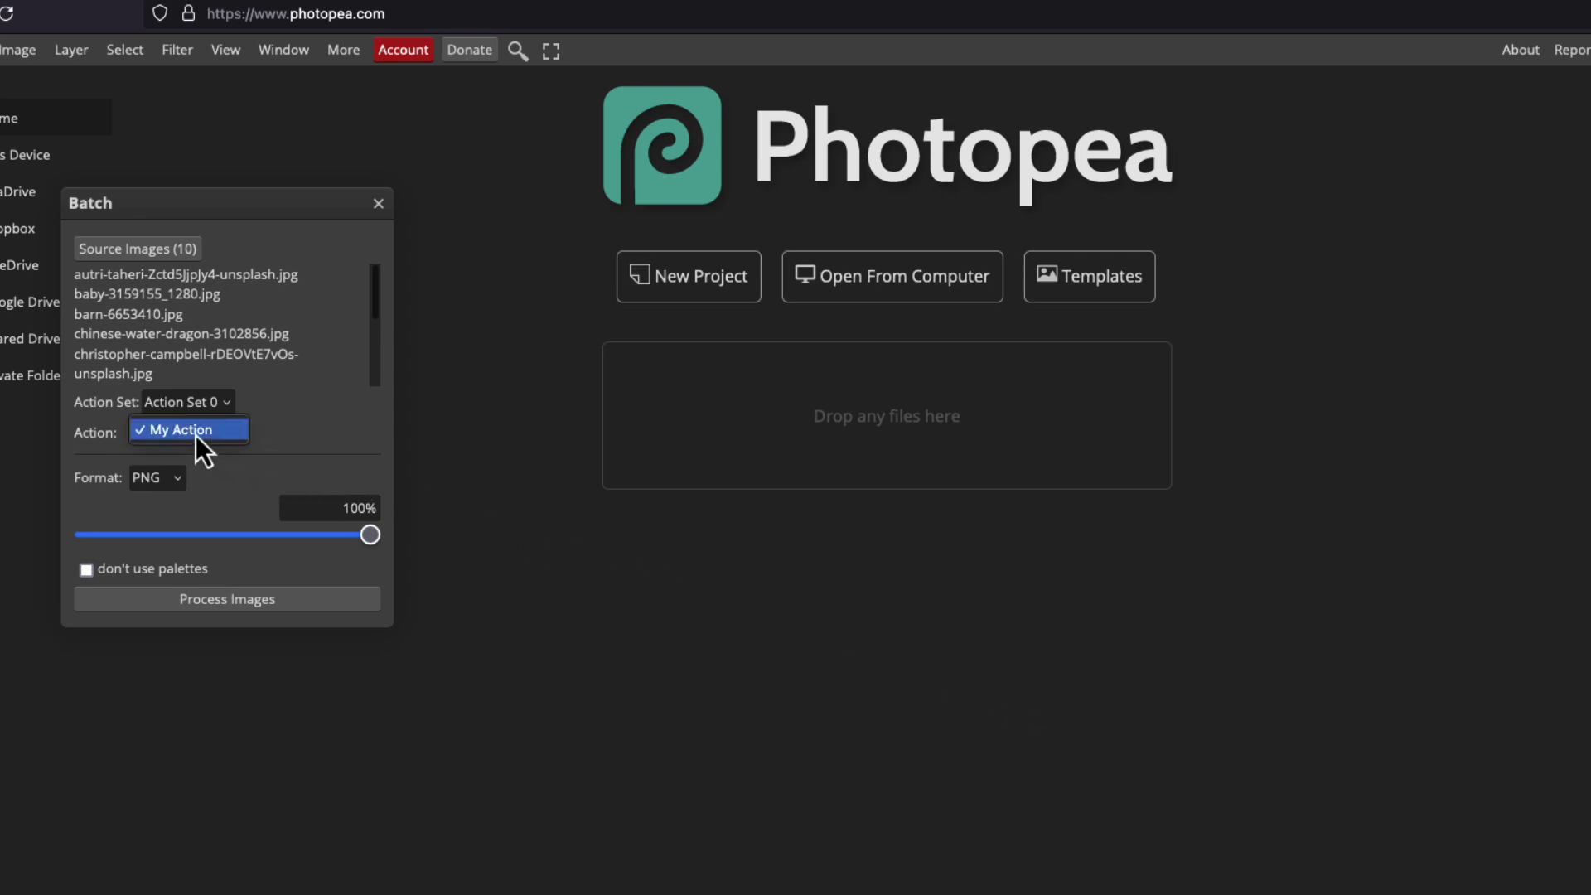
click(196, 431)
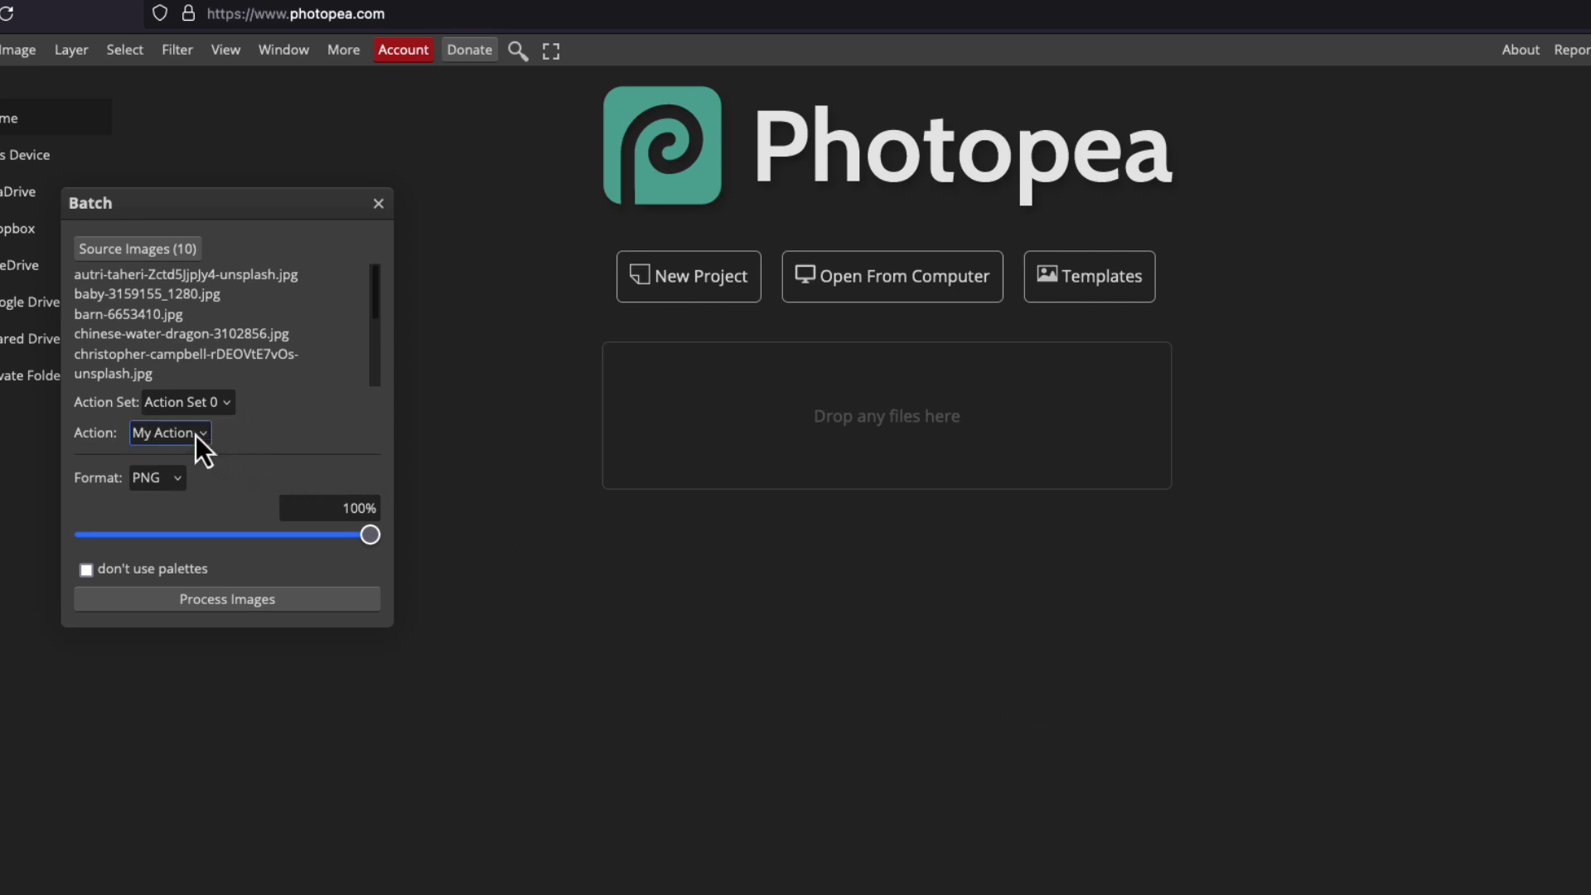
click(178, 477)
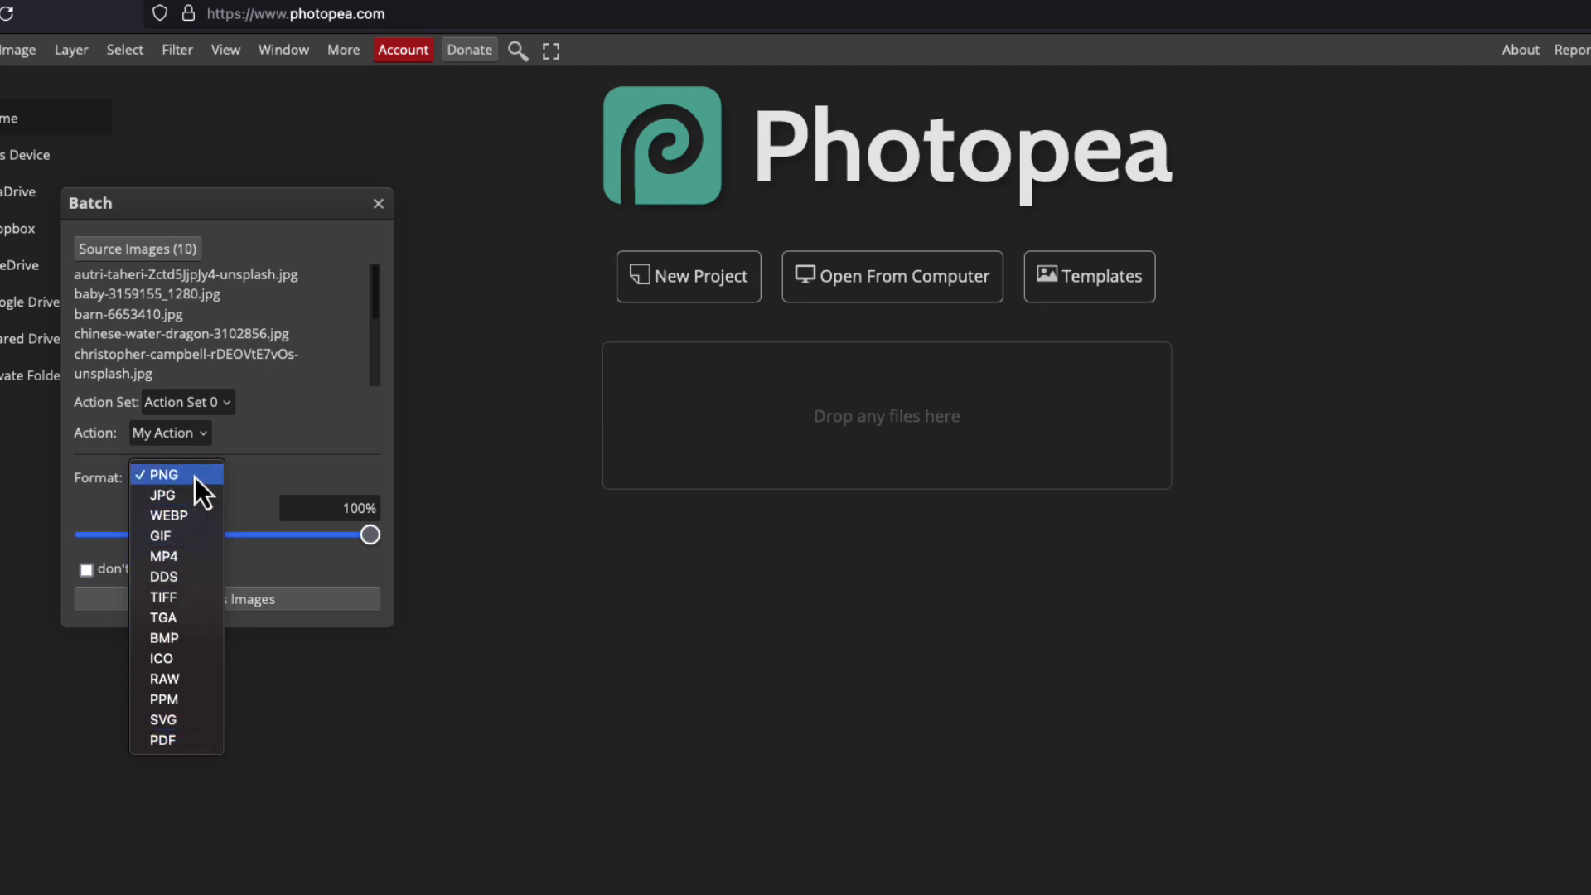
click(206, 524)
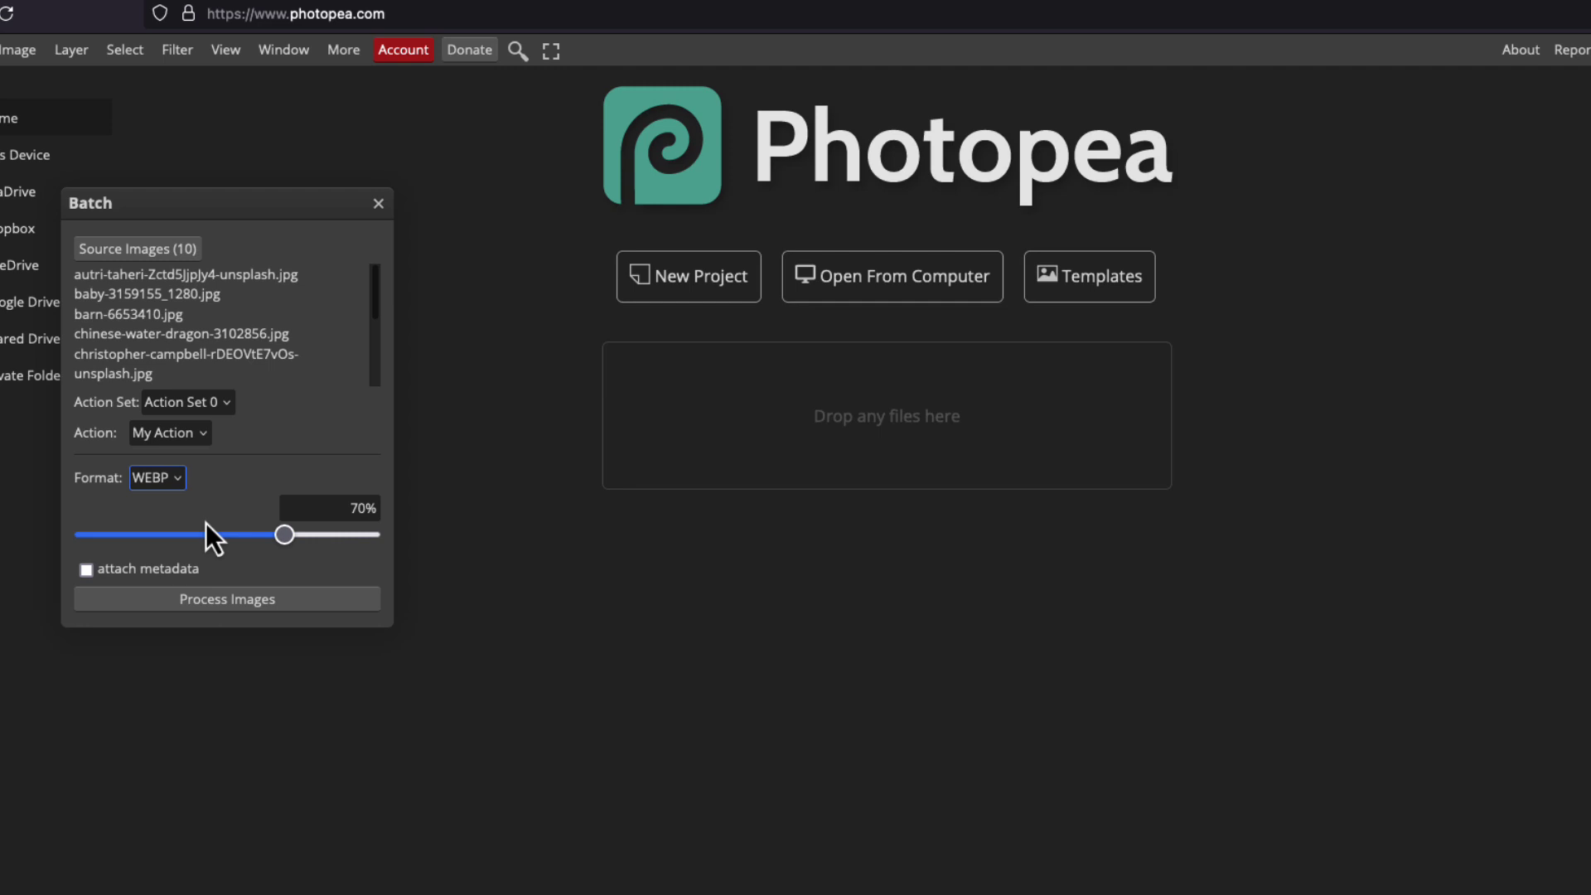
drag(282, 545, 439, 540)
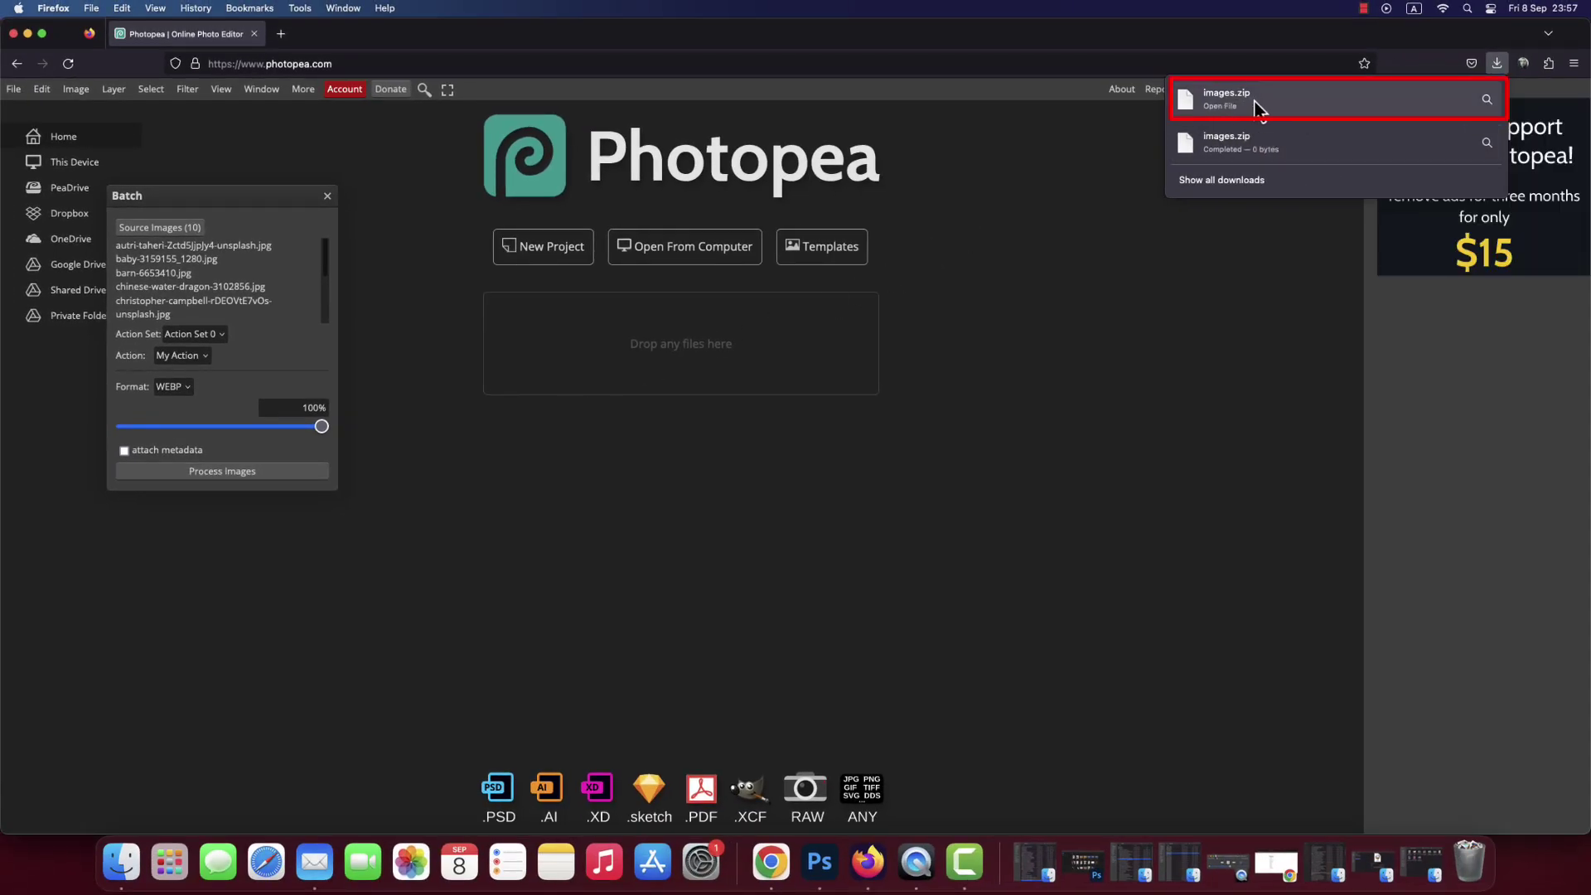
- Reveal images.zip in Finder and unzip it with Archive Utility into an images folder
click(1487, 100)
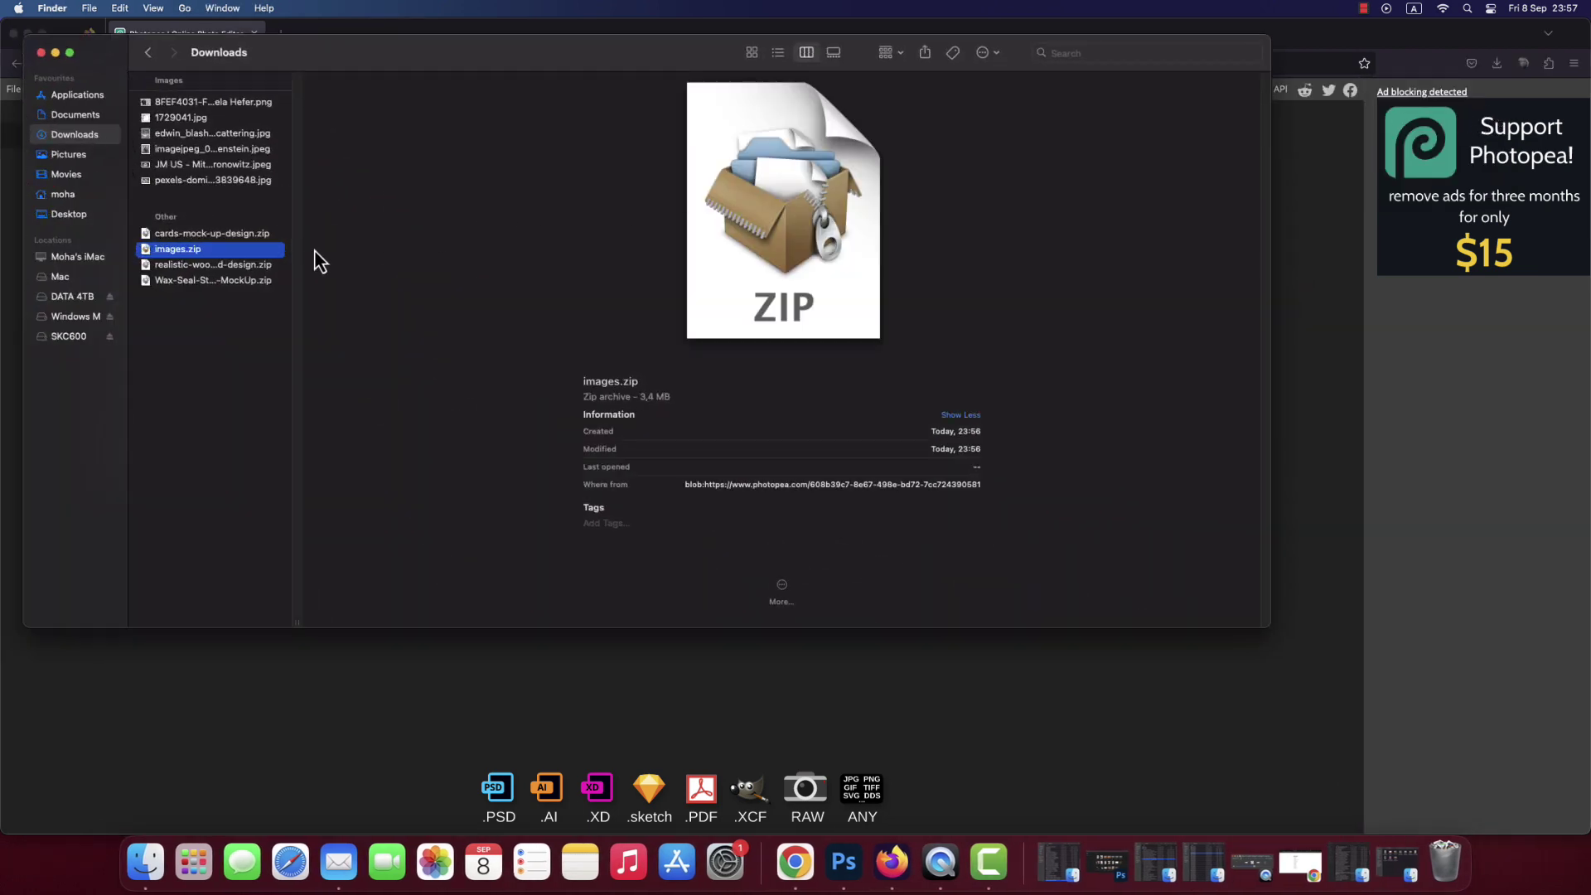
right_click(186, 256)
mouse_move(315, 280)
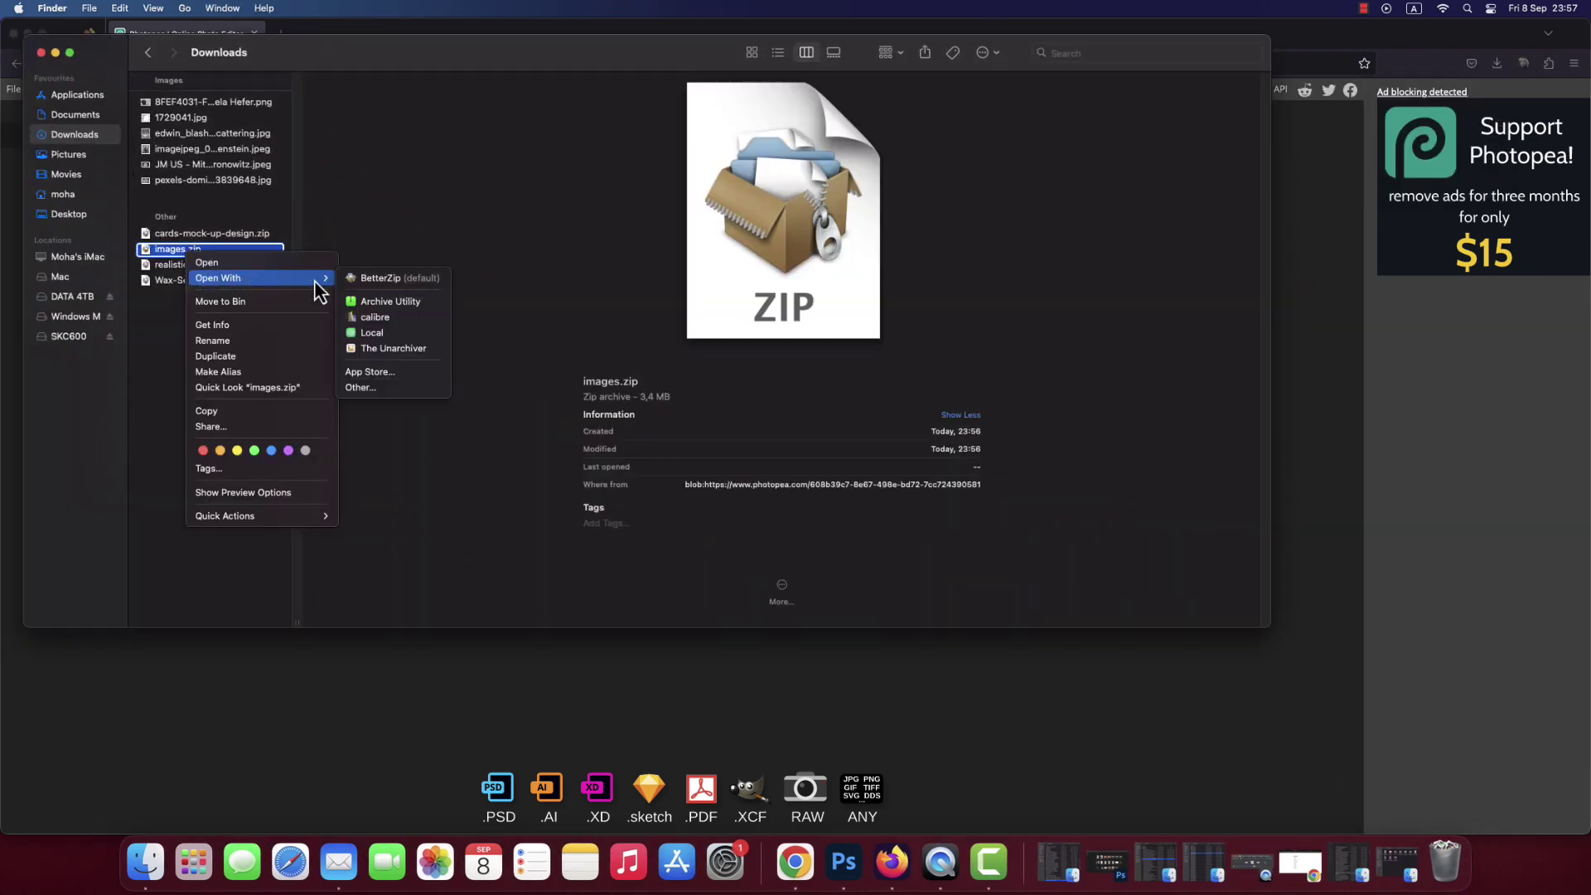
click(399, 301)
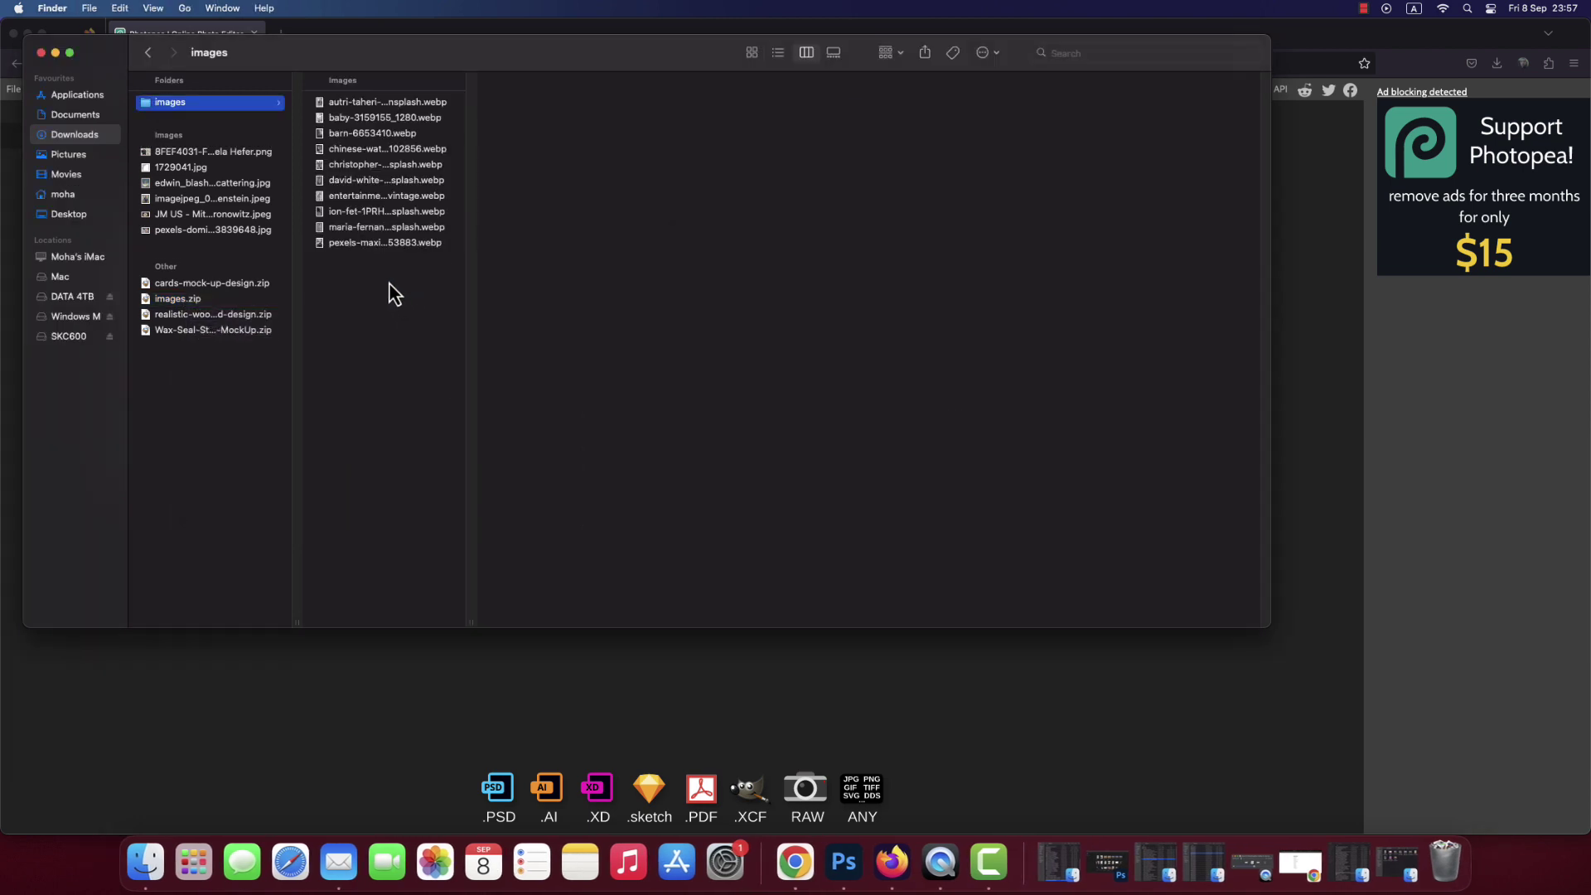
- Preview the converted baby, barn, portrait, lion and graffiti images to confirm they're greyscale
click(426, 104)
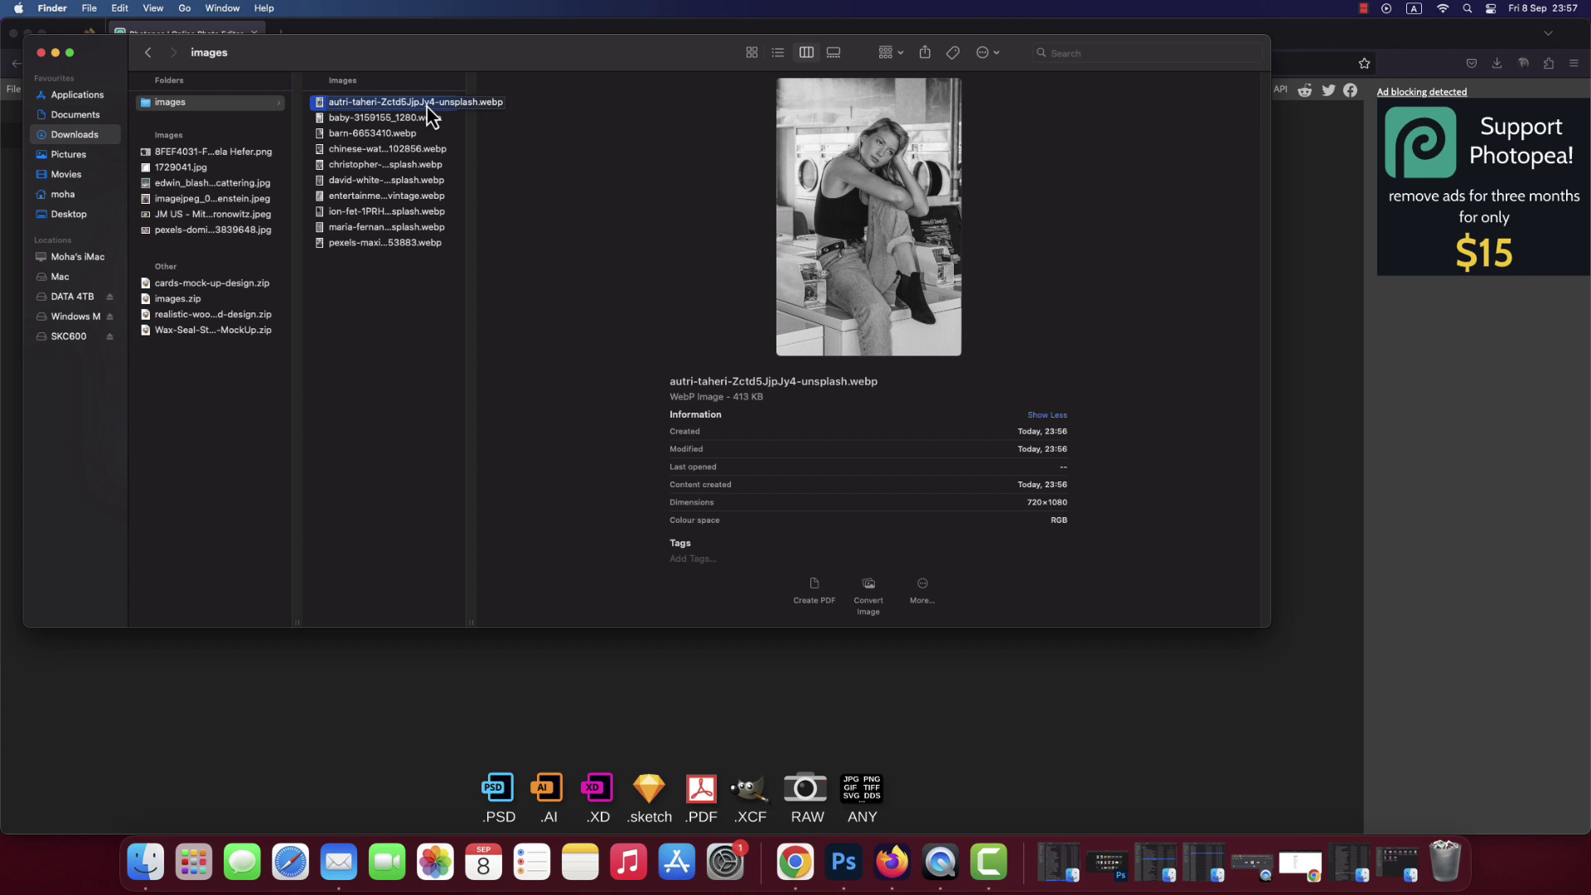
click(423, 111)
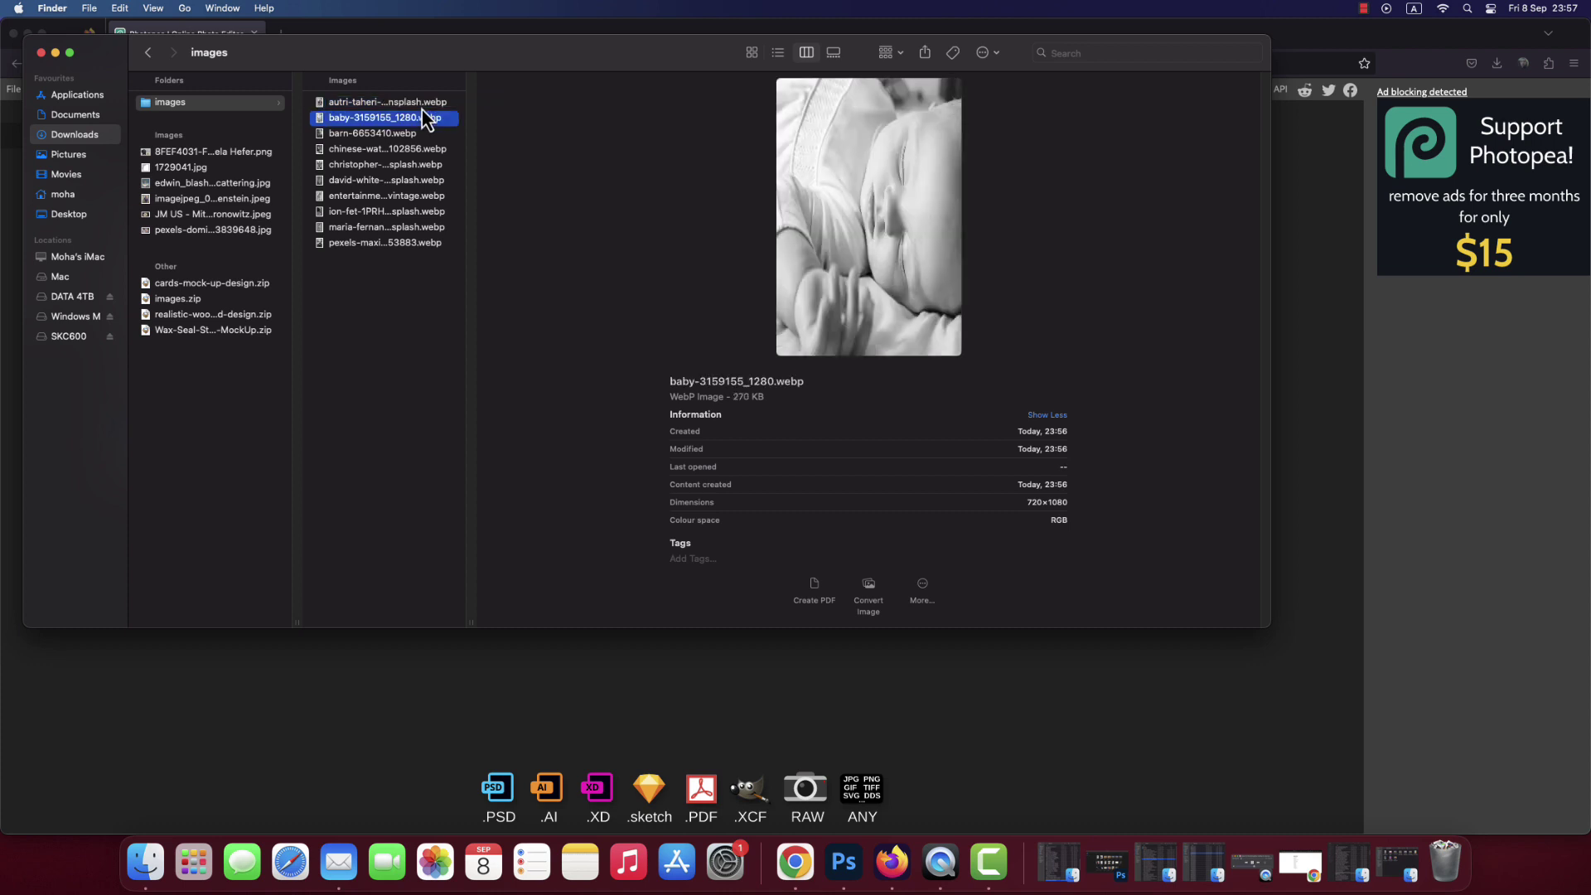
key(Down)
key(Down)
key(Down)
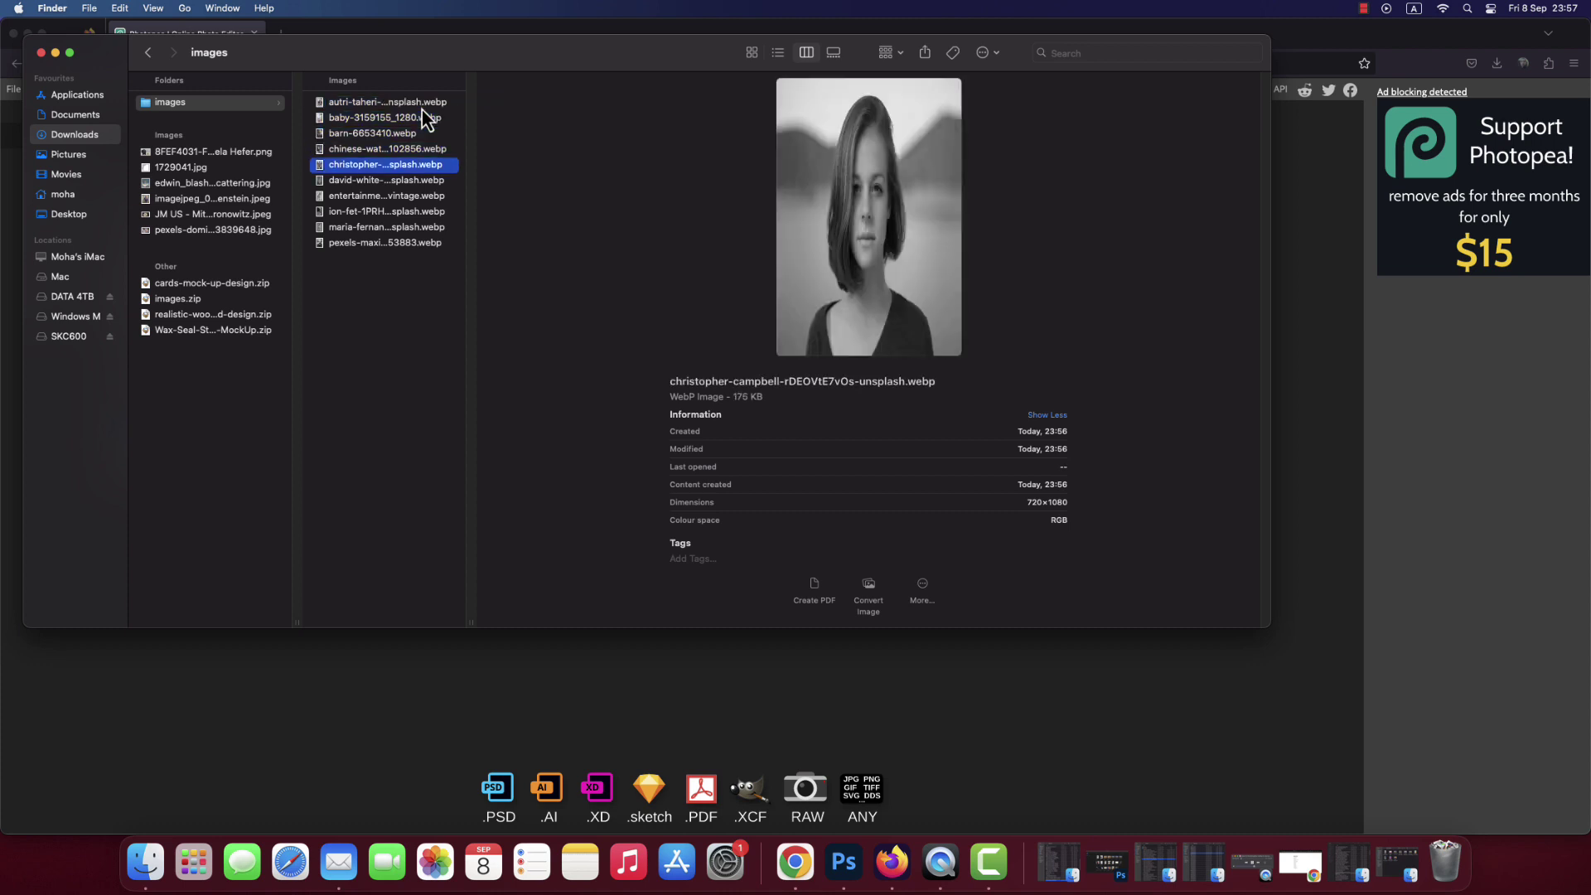
key(Down)
key(Down)
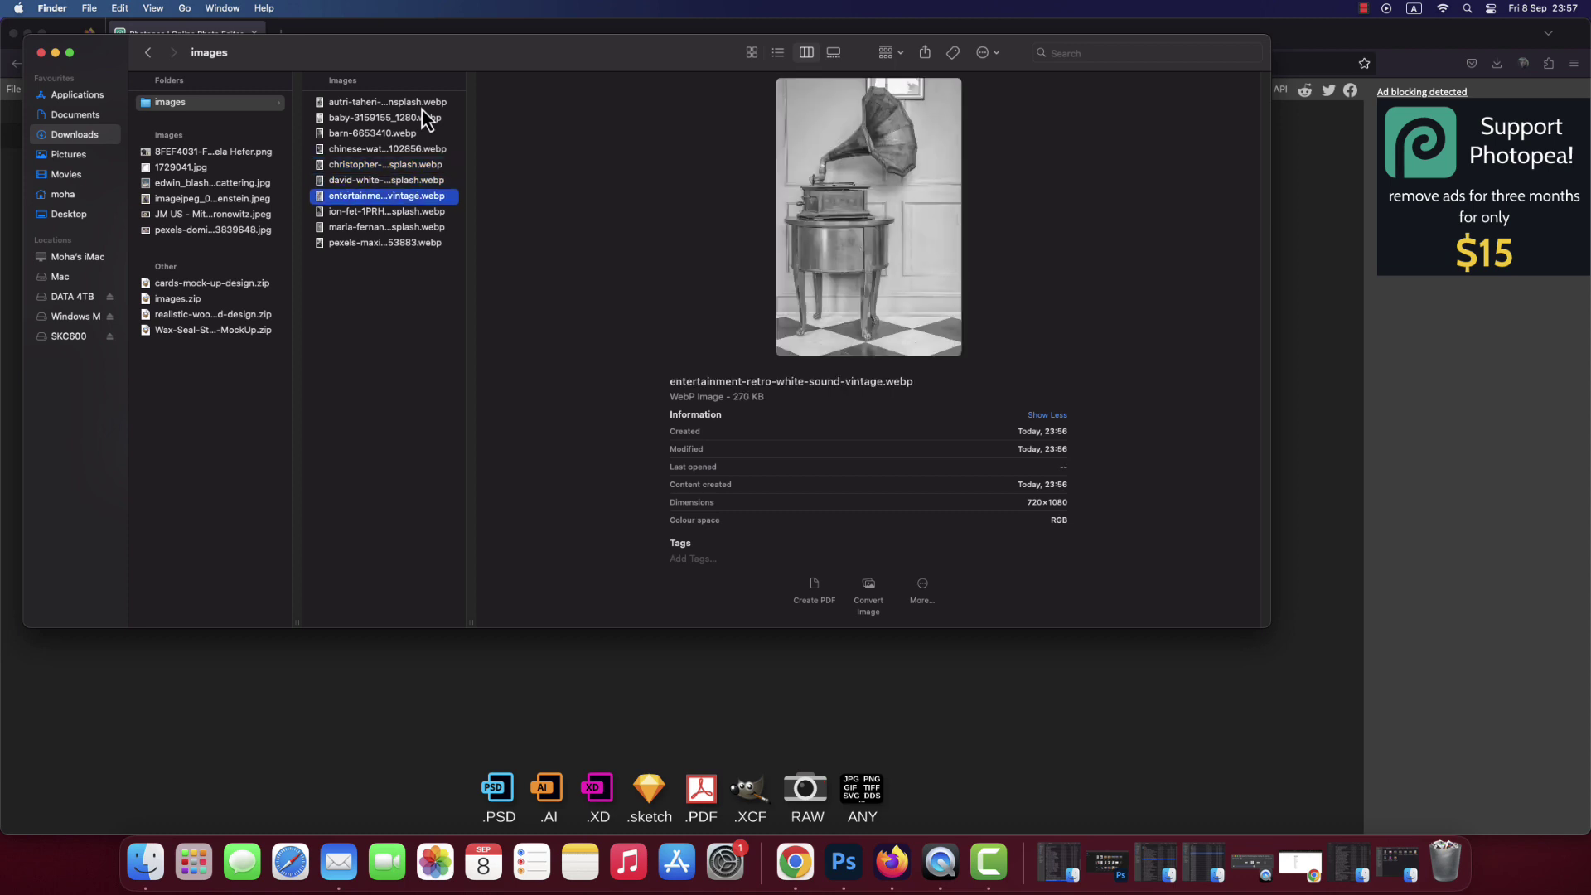
key(Down)
key(Down)
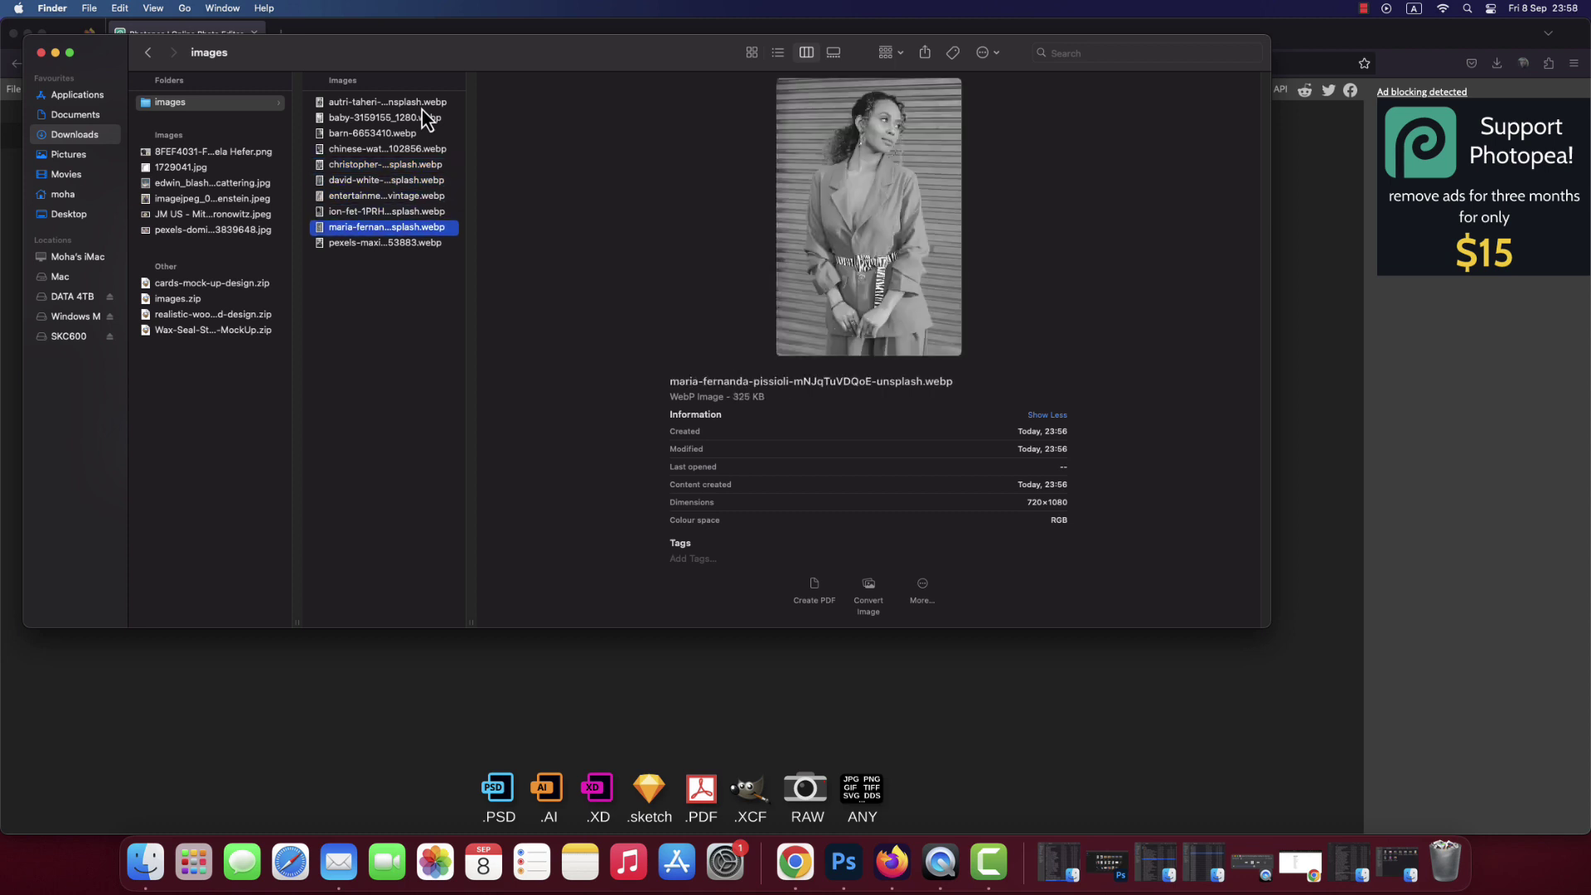
key(Down)
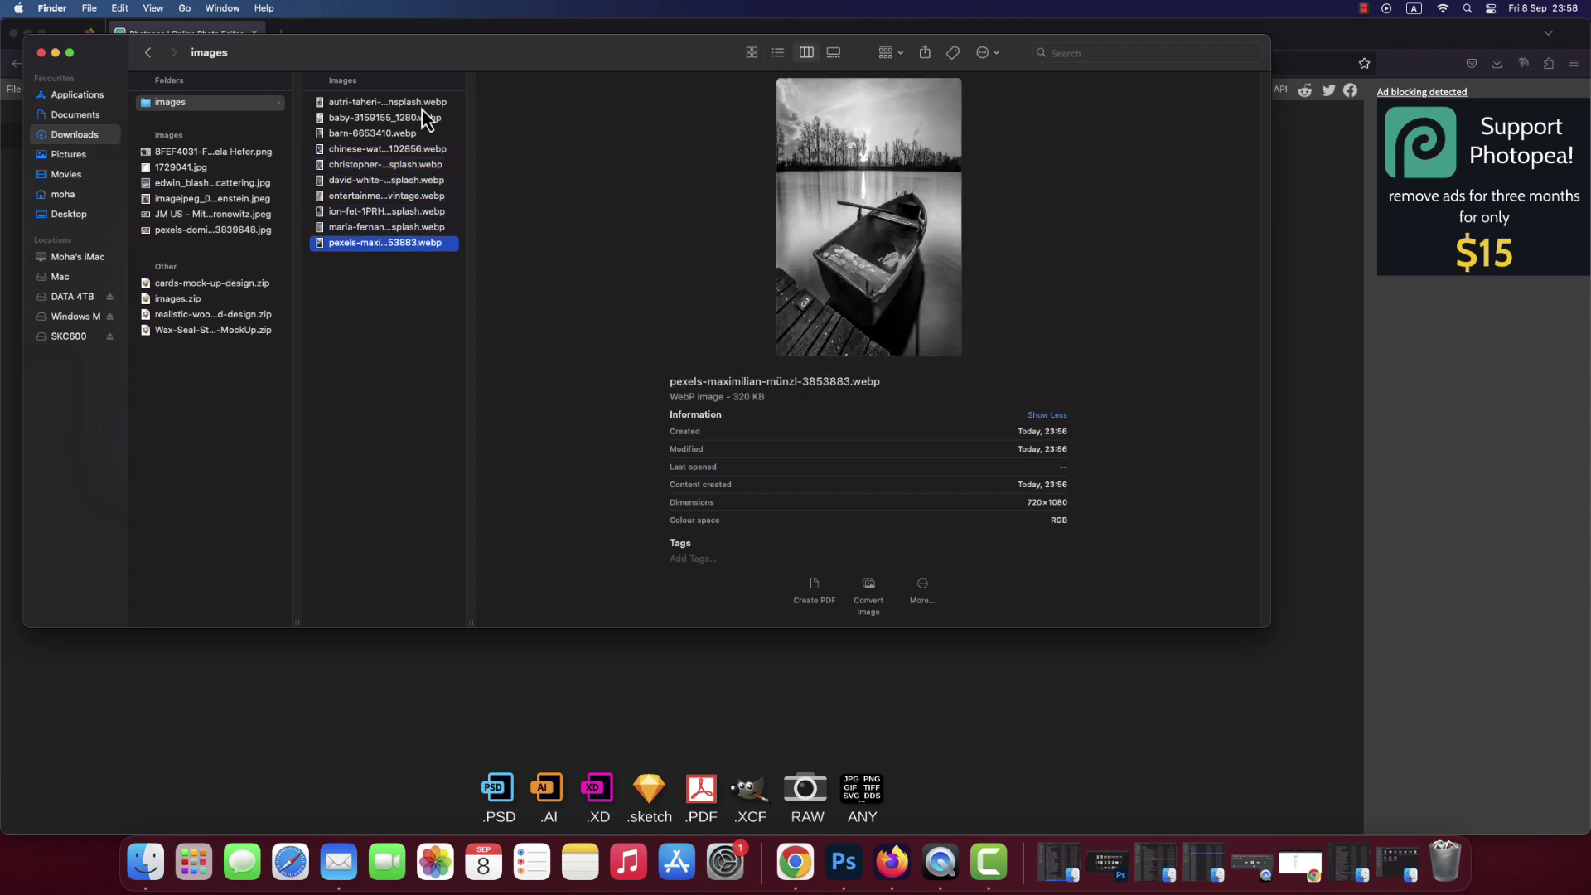
- After previewing the boat image, create 'Horizontal' and 'Vertical' folders in Source Images
click(393, 331)
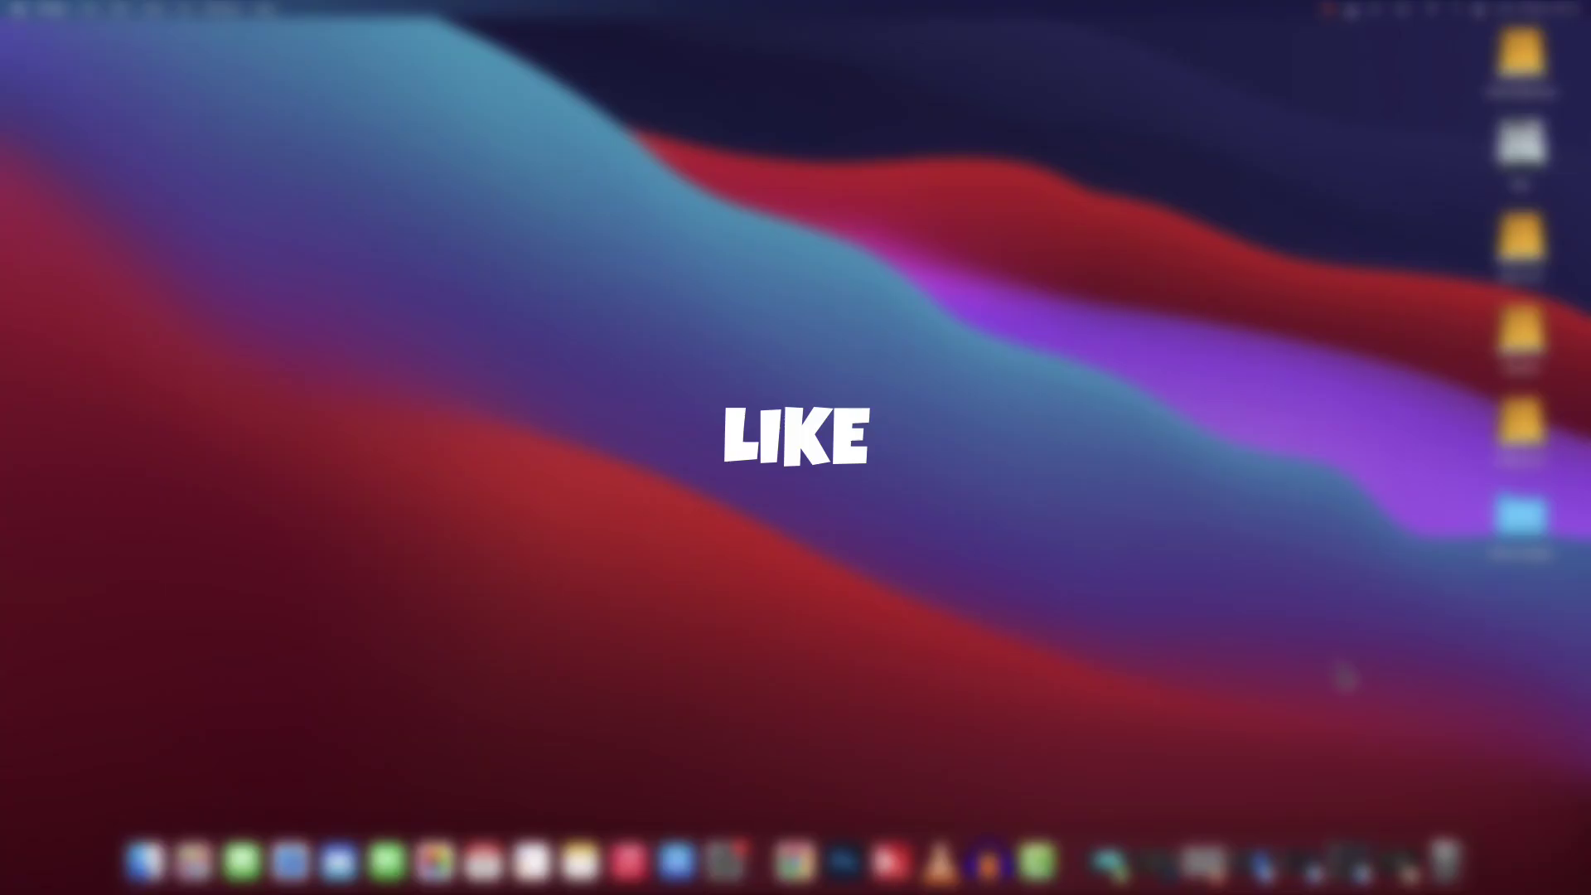
double_click(1495, 557)
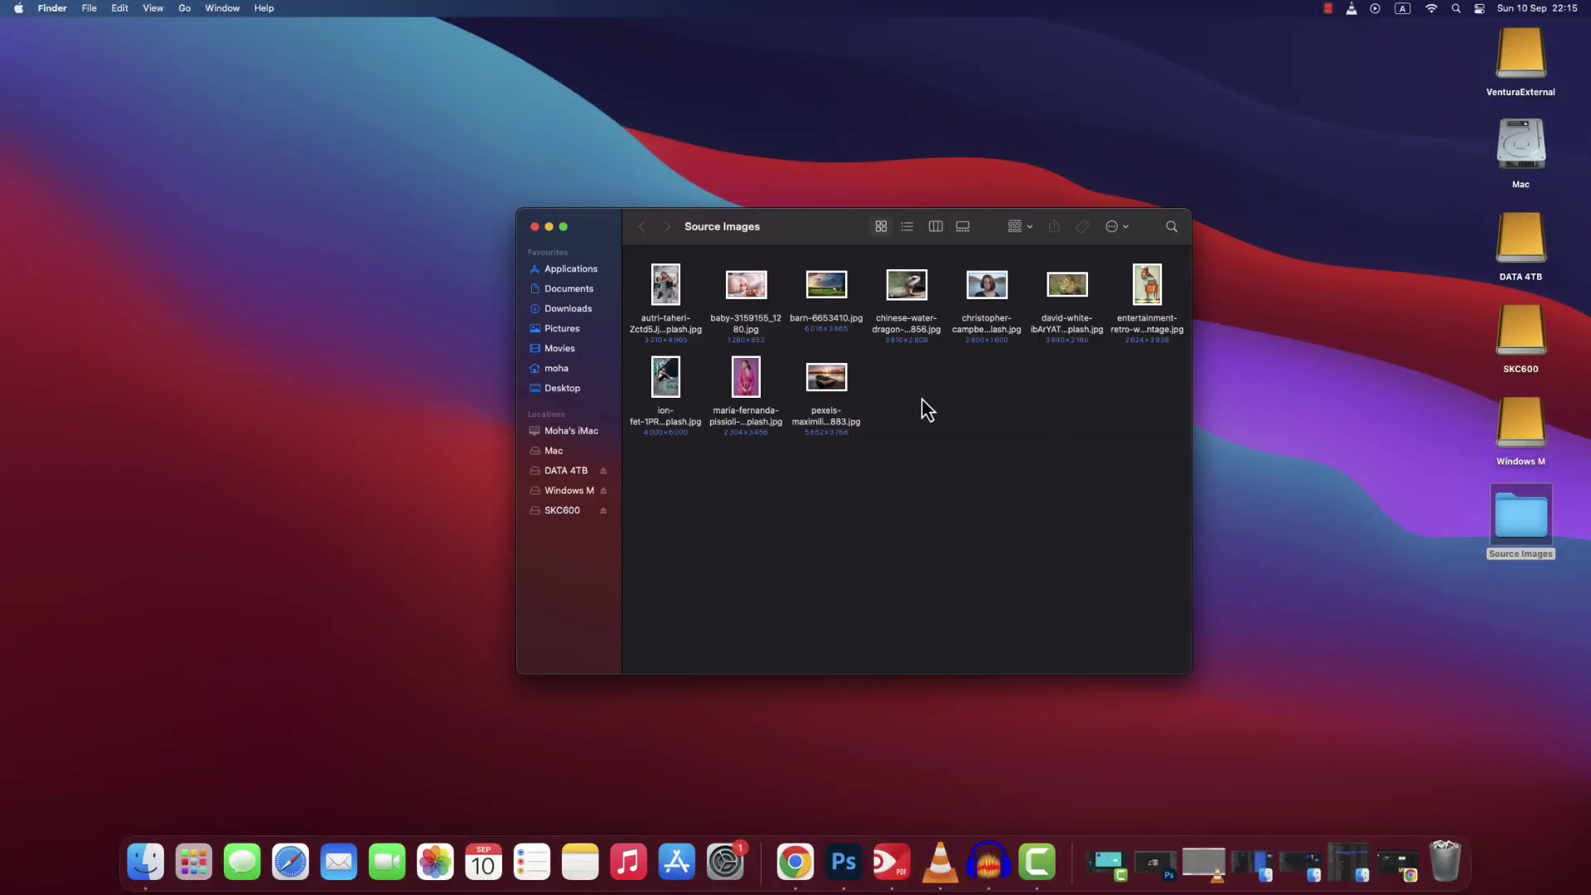
right_click(943, 409)
click(943, 410)
text(Horizontal)
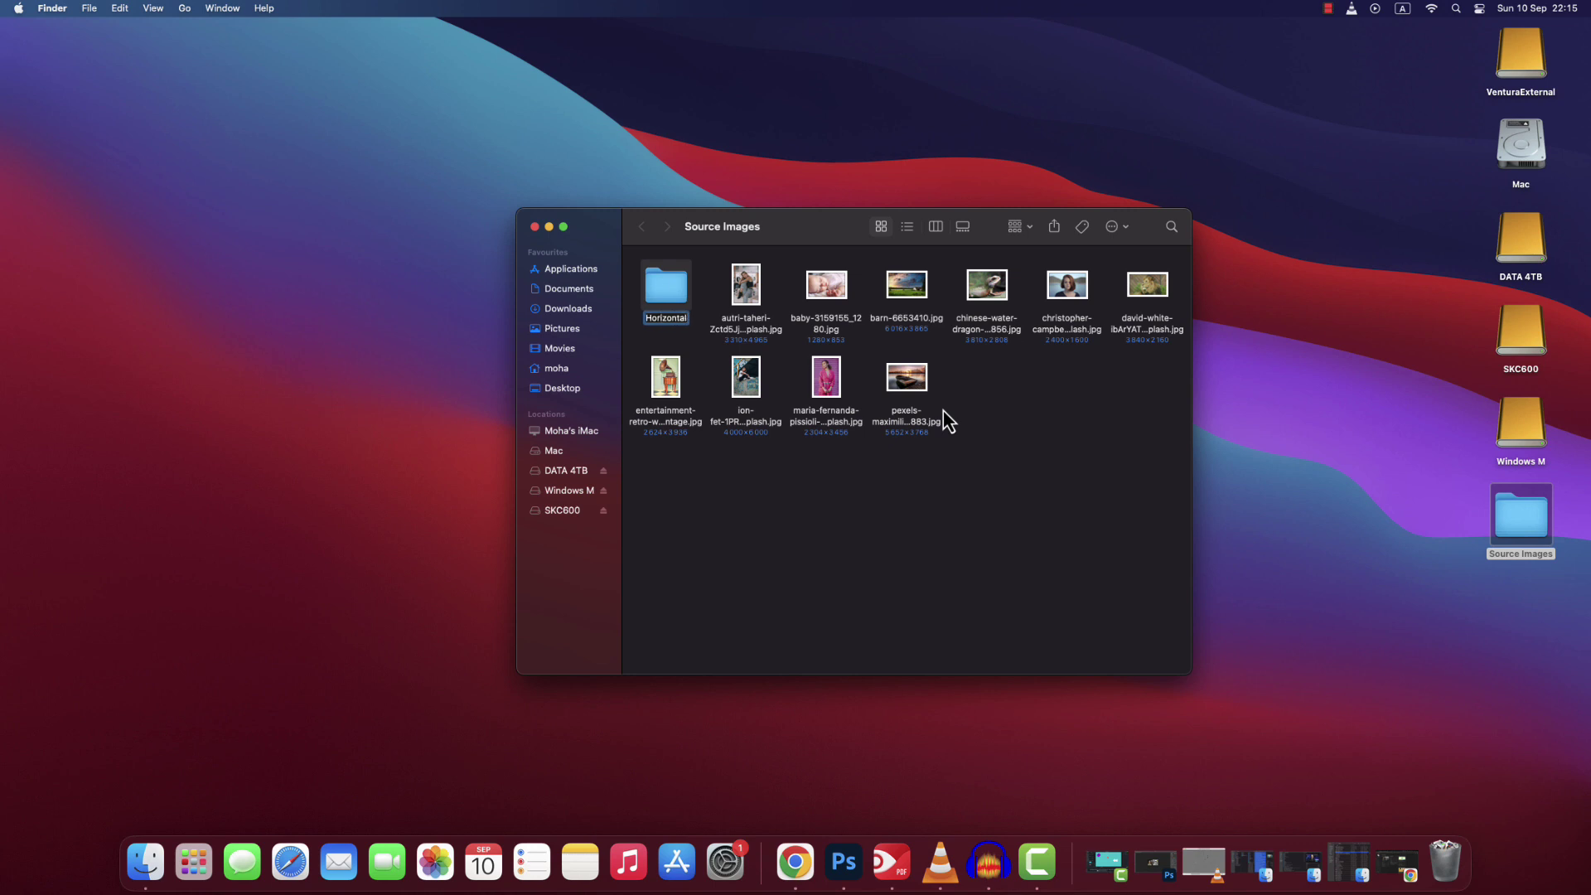
key(Return)
right_click(912, 554)
click(914, 557)
text(Vertic)
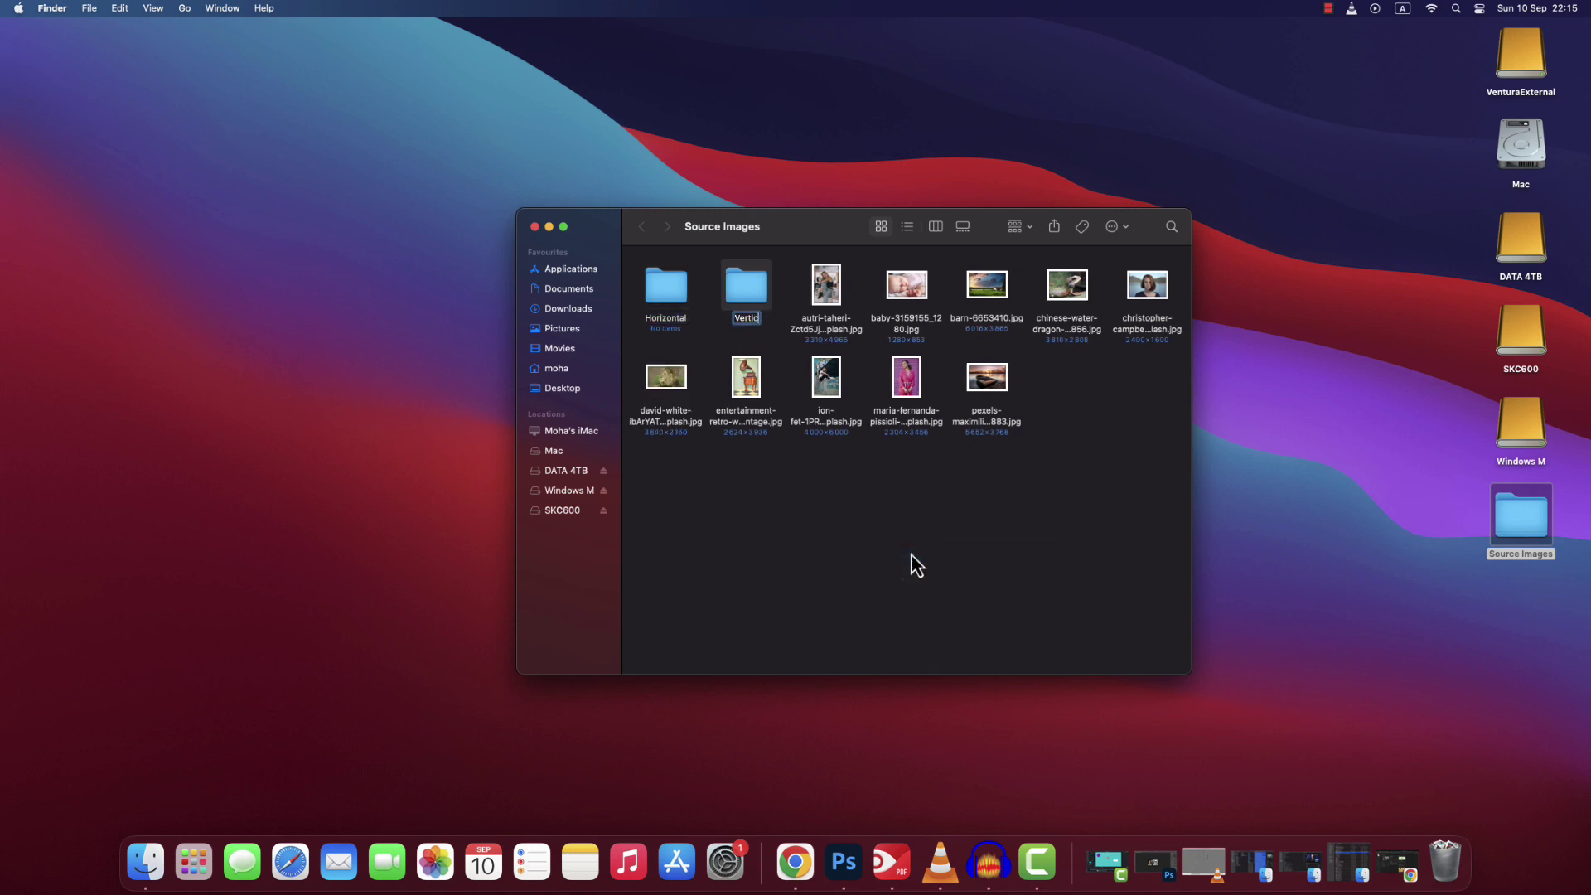
text(al)
key(Return)
- Move the four portrait photos (autri-taheri, entertainment-retro, ion-fet, maria-fernanda) into Vertical
click(827, 290)
super+click(746, 377)
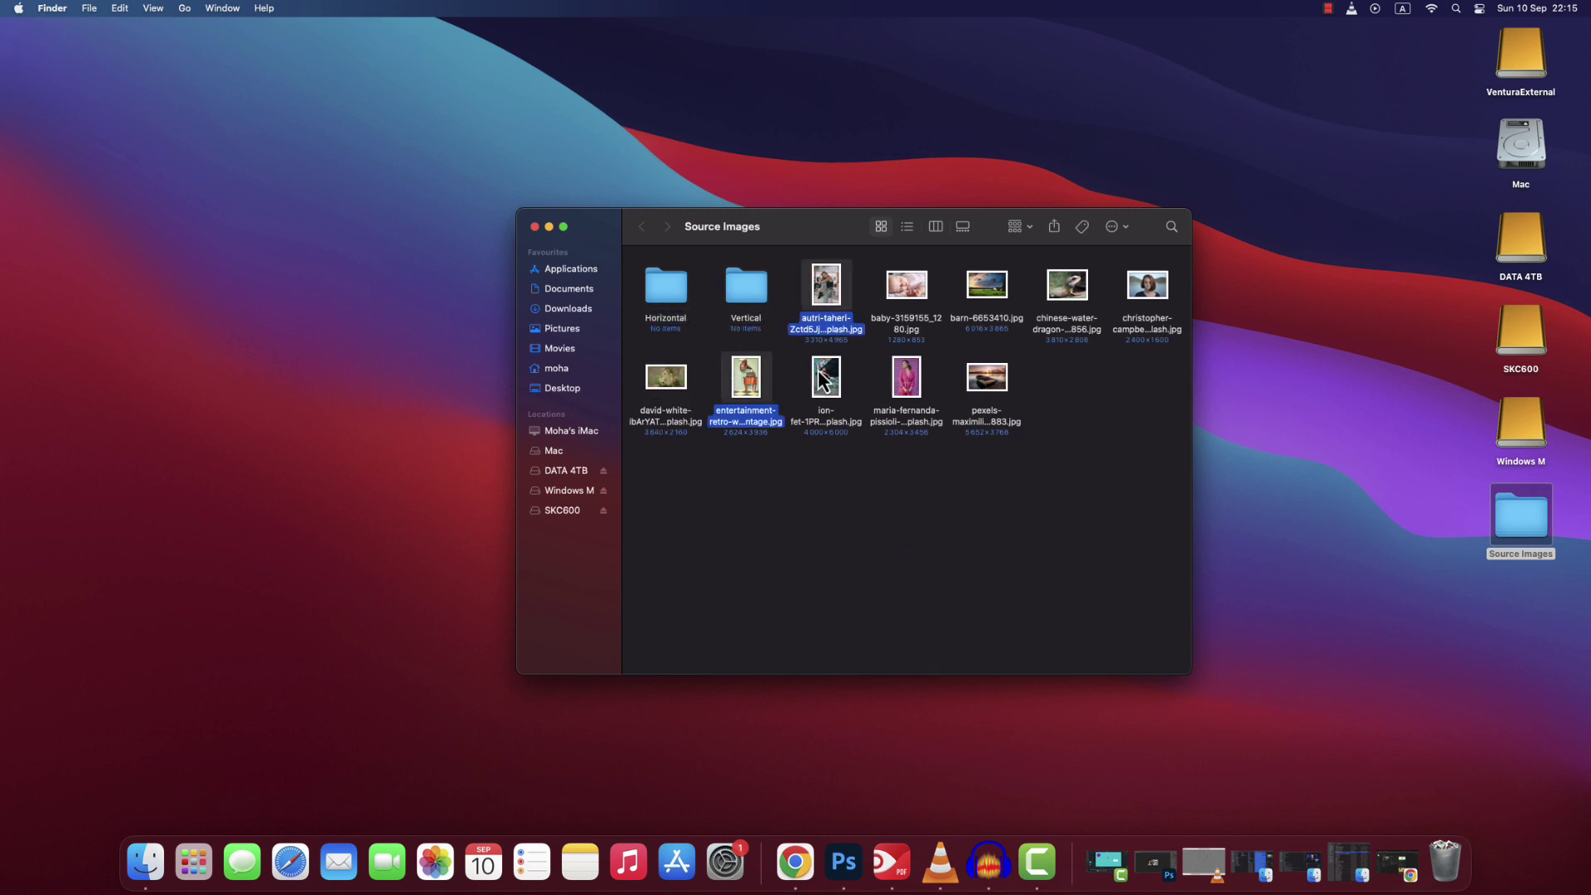
super+click(826, 378)
super+click(906, 377)
drag(907, 377, 746, 286)
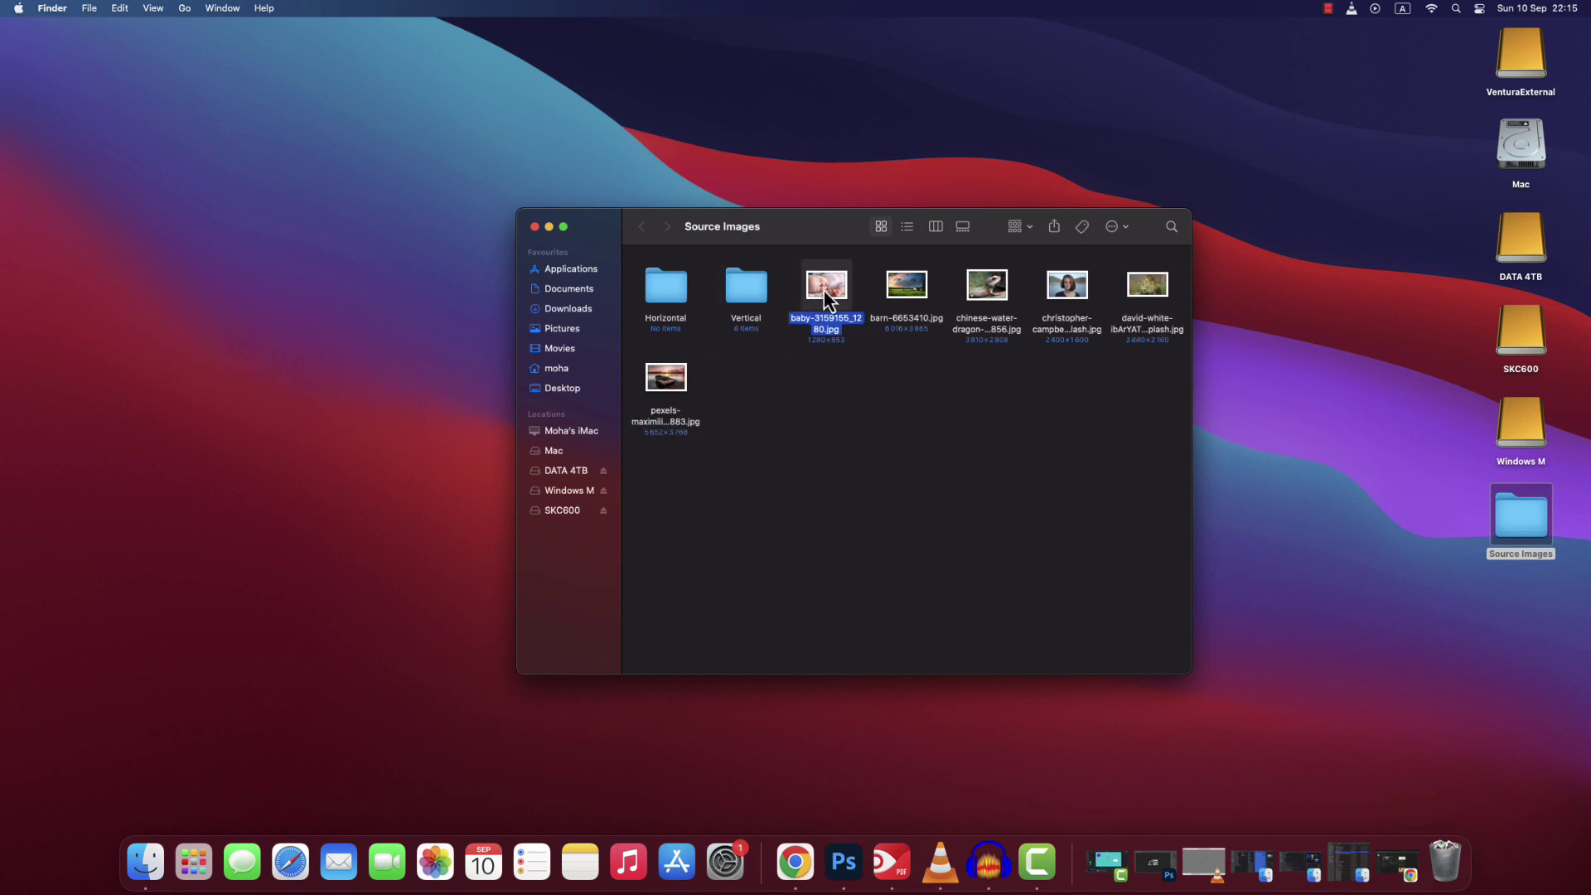
- Move the six landscape photos, including barn, chinese-water-dragon and christopher-campbell, into Horizontal
super+click(908, 297)
super+click(986, 290)
super+click(1067, 290)
drag(701, 305, 701, 308)
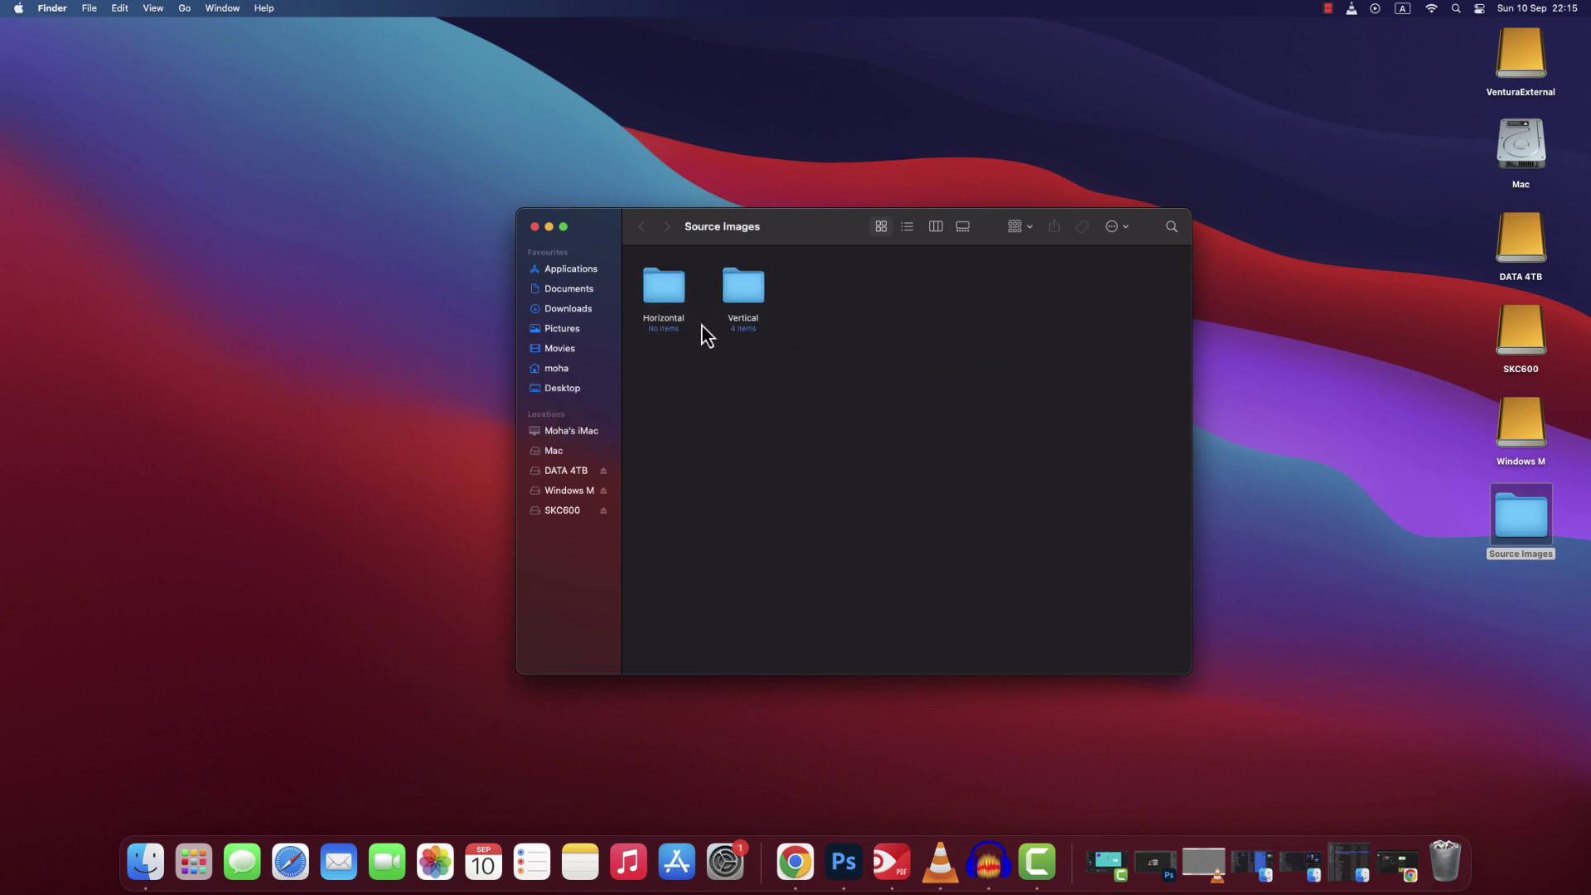